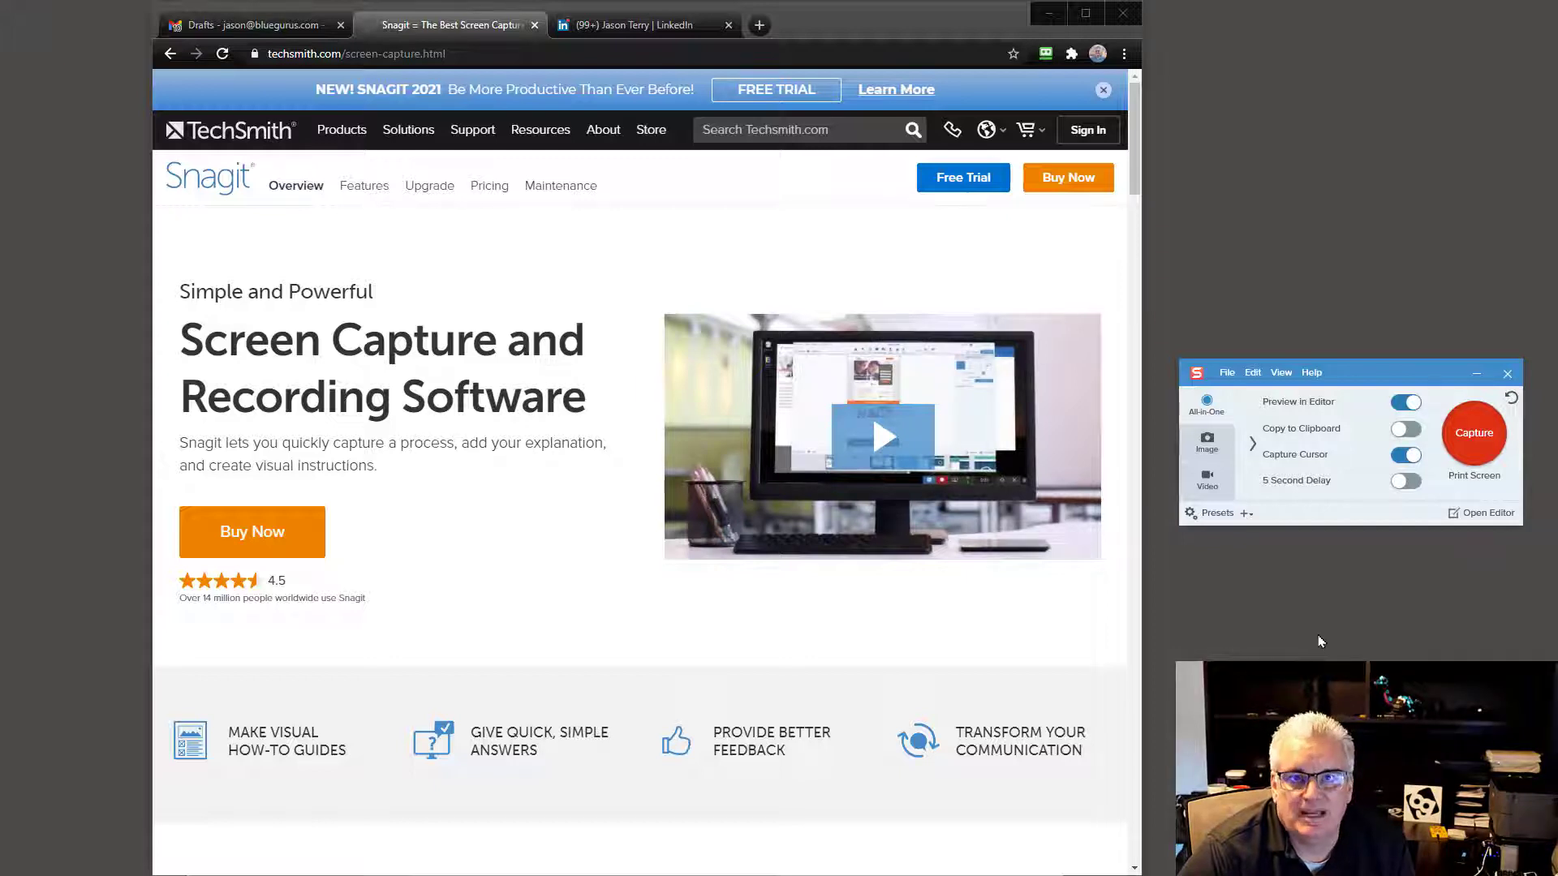
# Step: Capture the 538 x 303 video thumbnail on the TechSmith page as an image
pyautogui.click(1474, 438)
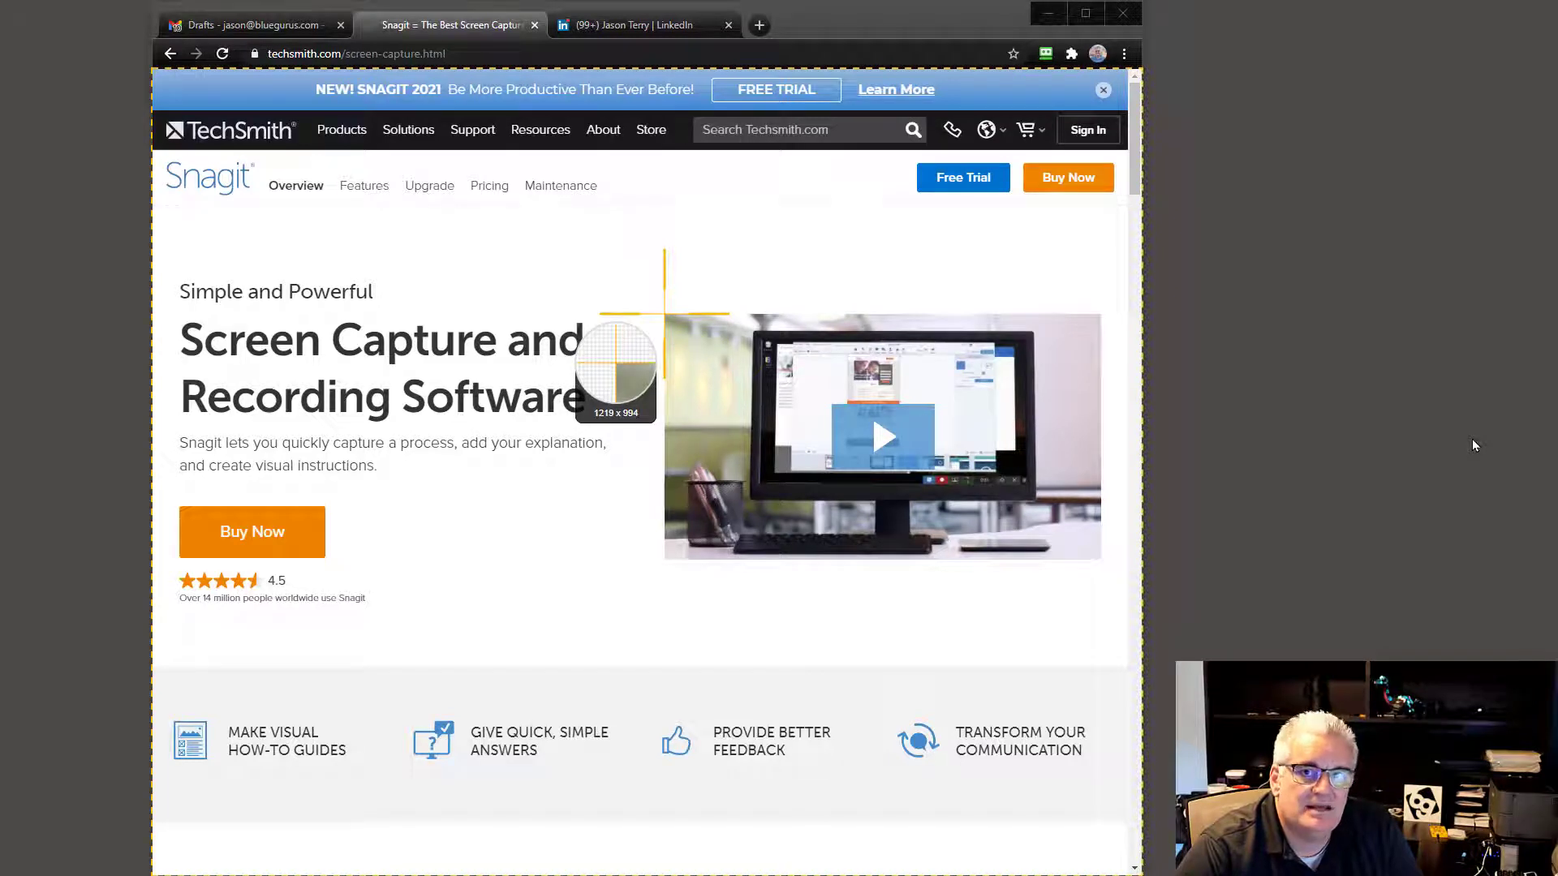
pyautogui.moveTo(664, 313); pyautogui.dragTo(1101, 559)
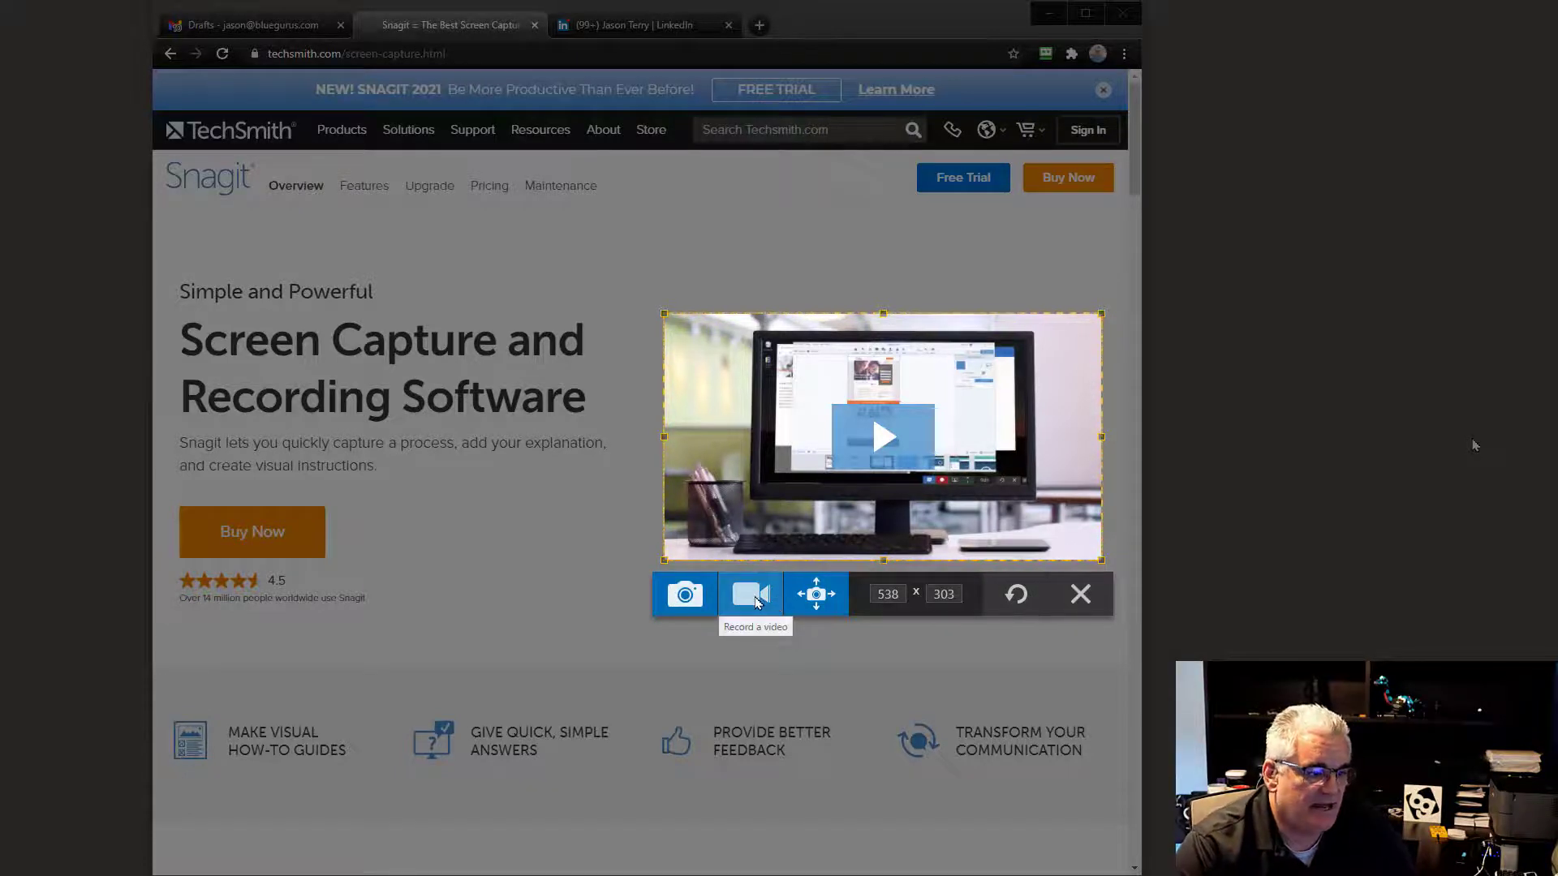
pyautogui.click(685, 596)
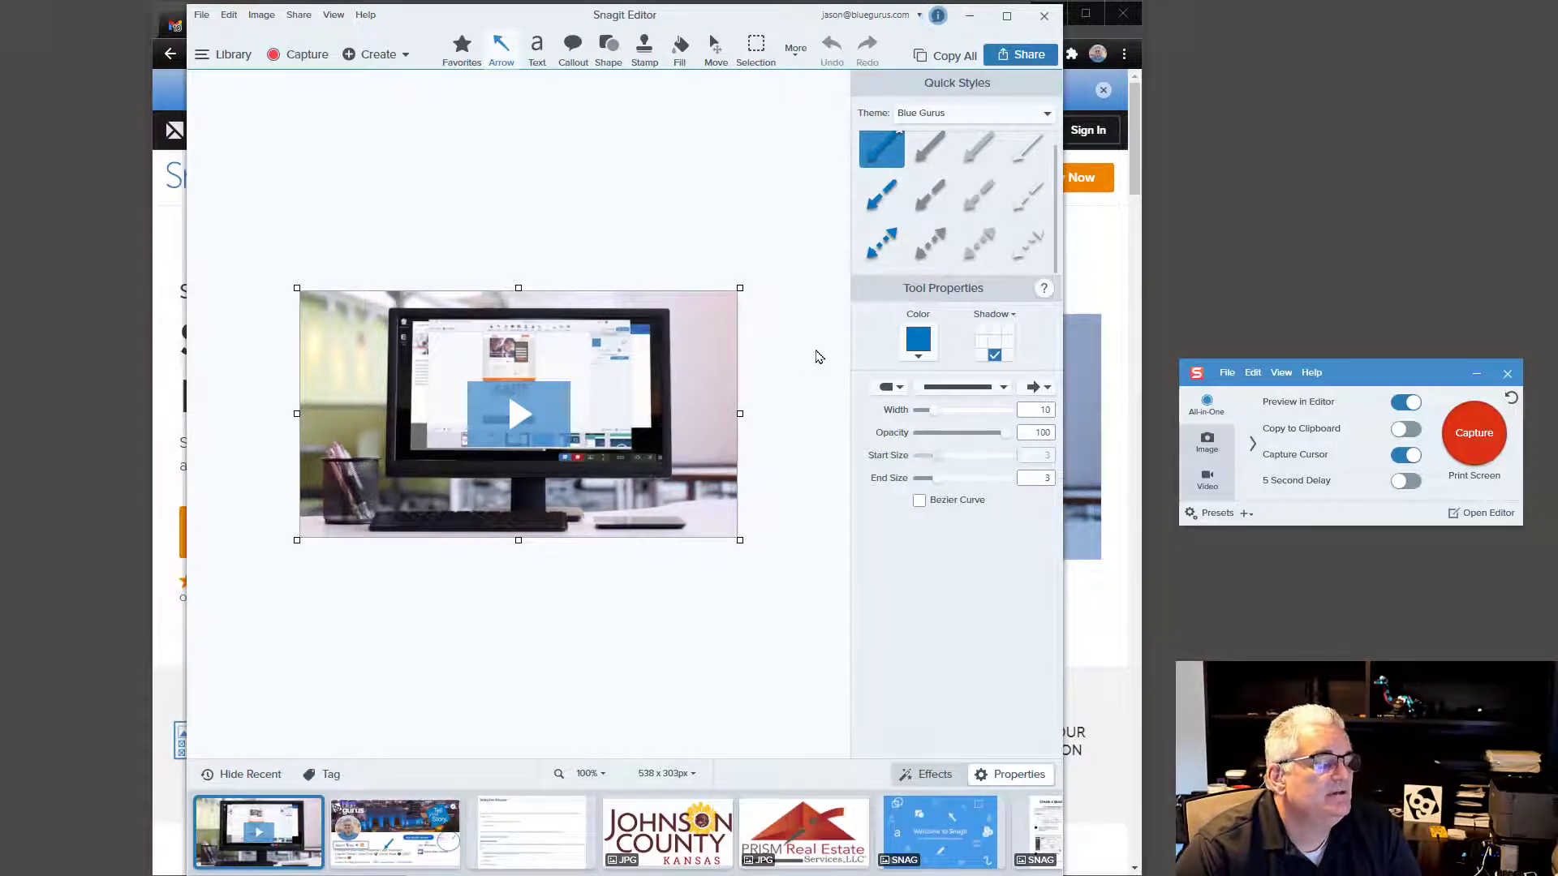
# Step: Switch the quick-style theme to Basic and look through the Favorites and arrow styles
pyautogui.click(954, 113)
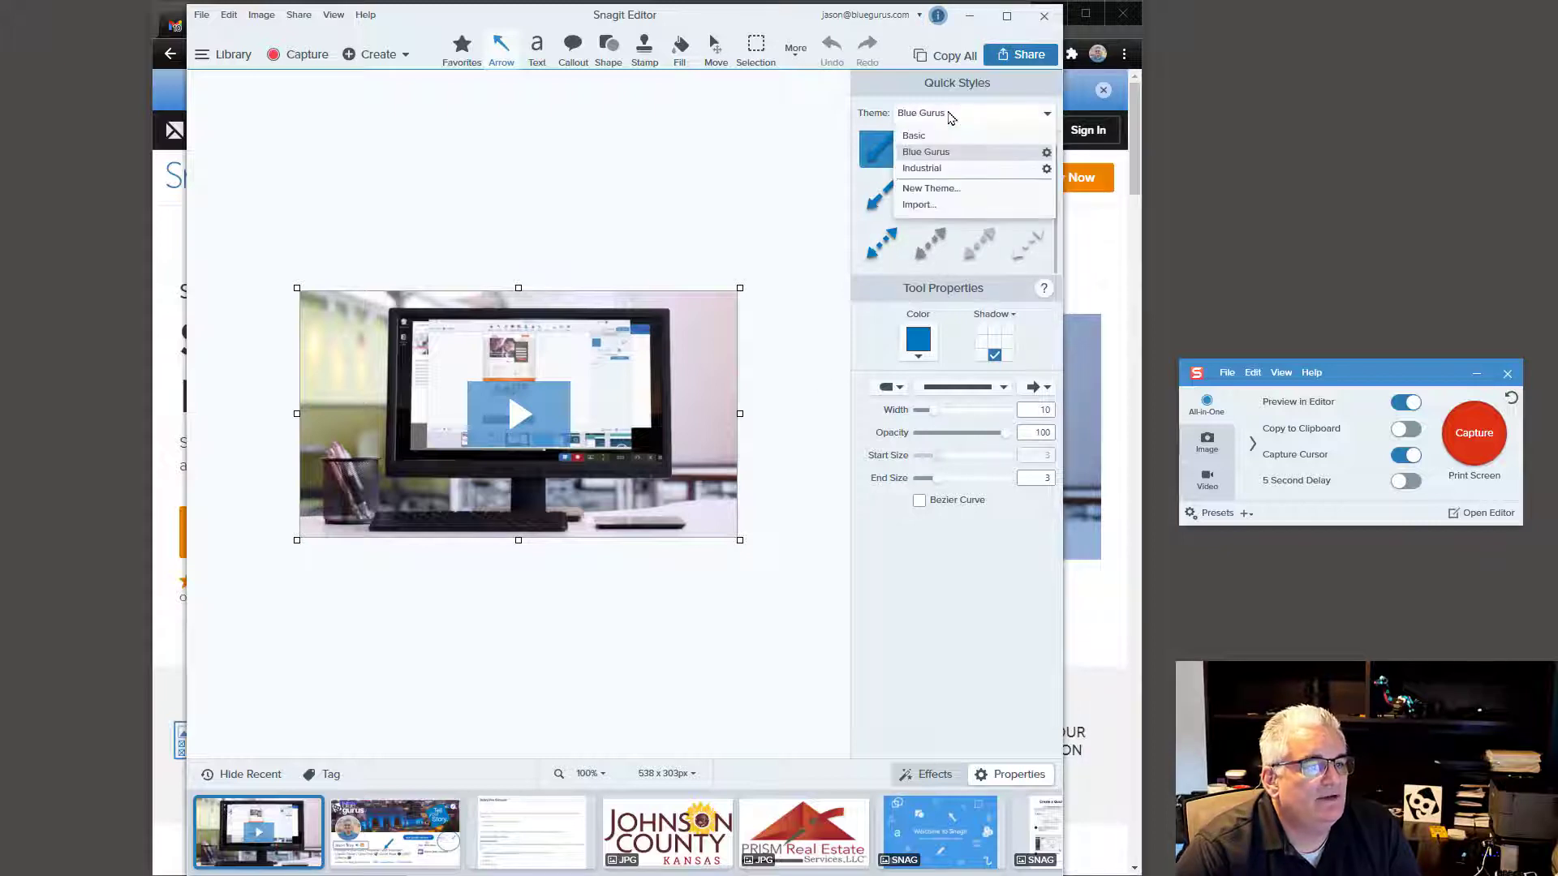
pyautogui.click(949, 137)
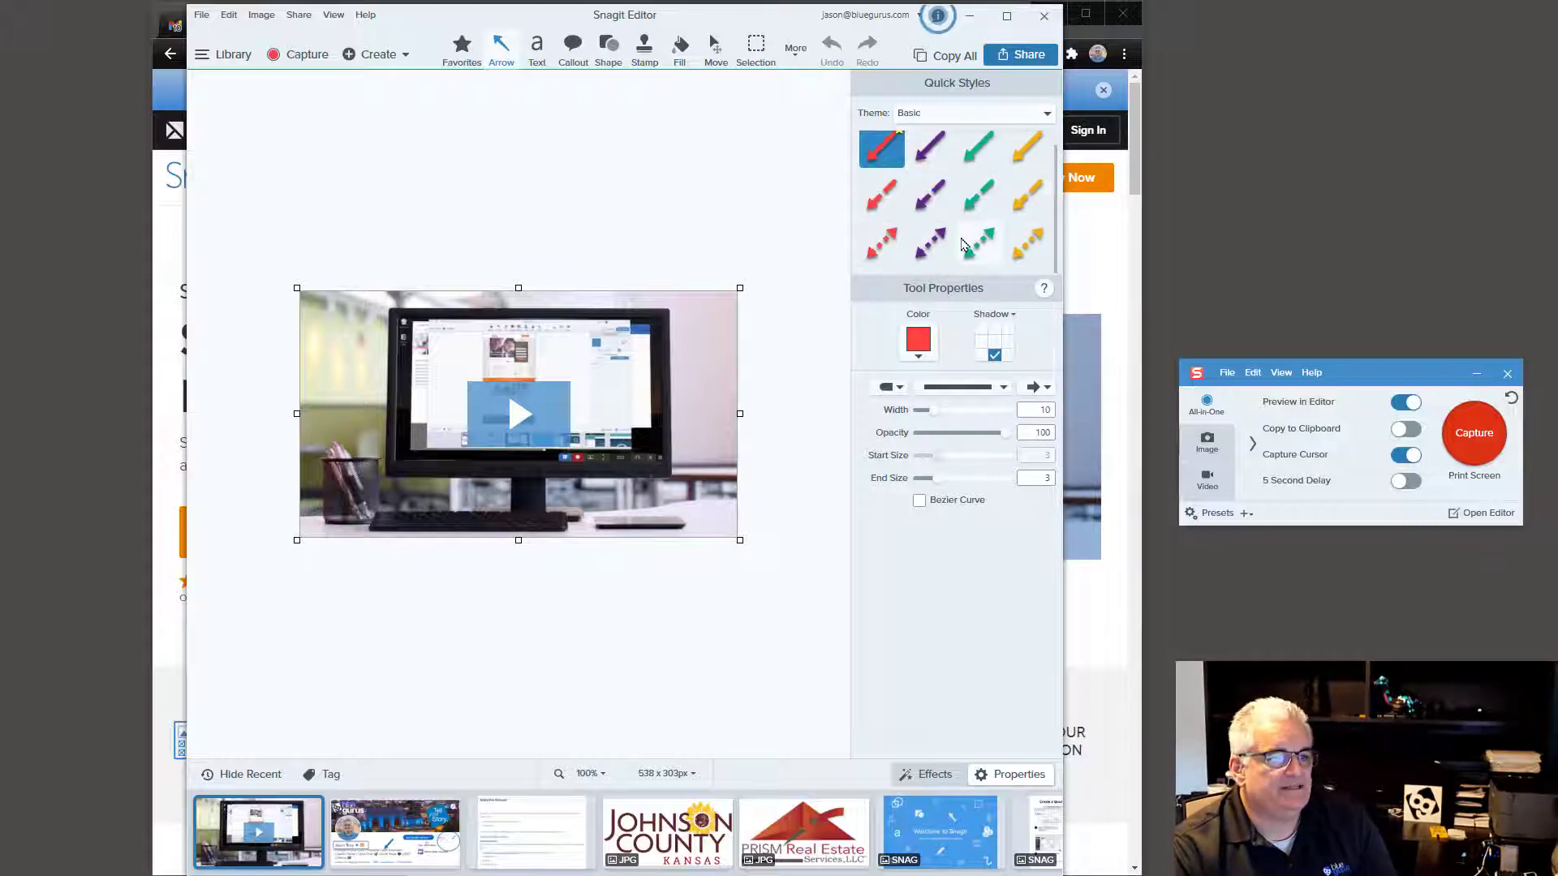
pyautogui.click(464, 53)
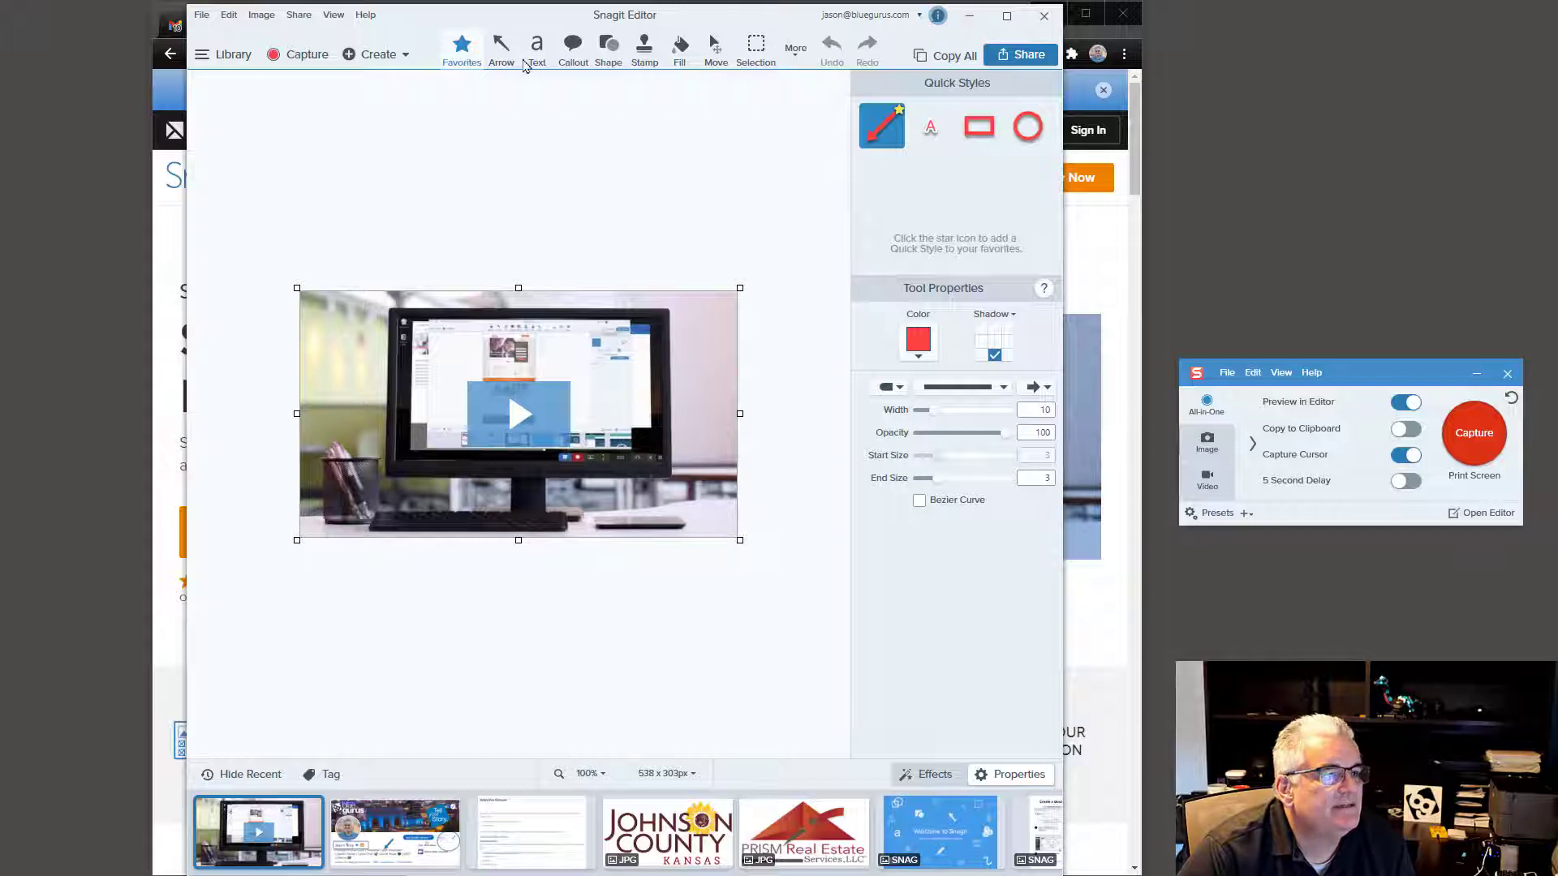
pyautogui.click(503, 55)
# Step: Try the Text and Callout tools, then hide Snagit Editor to reveal the TechSmith page
pyautogui.click(537, 52)
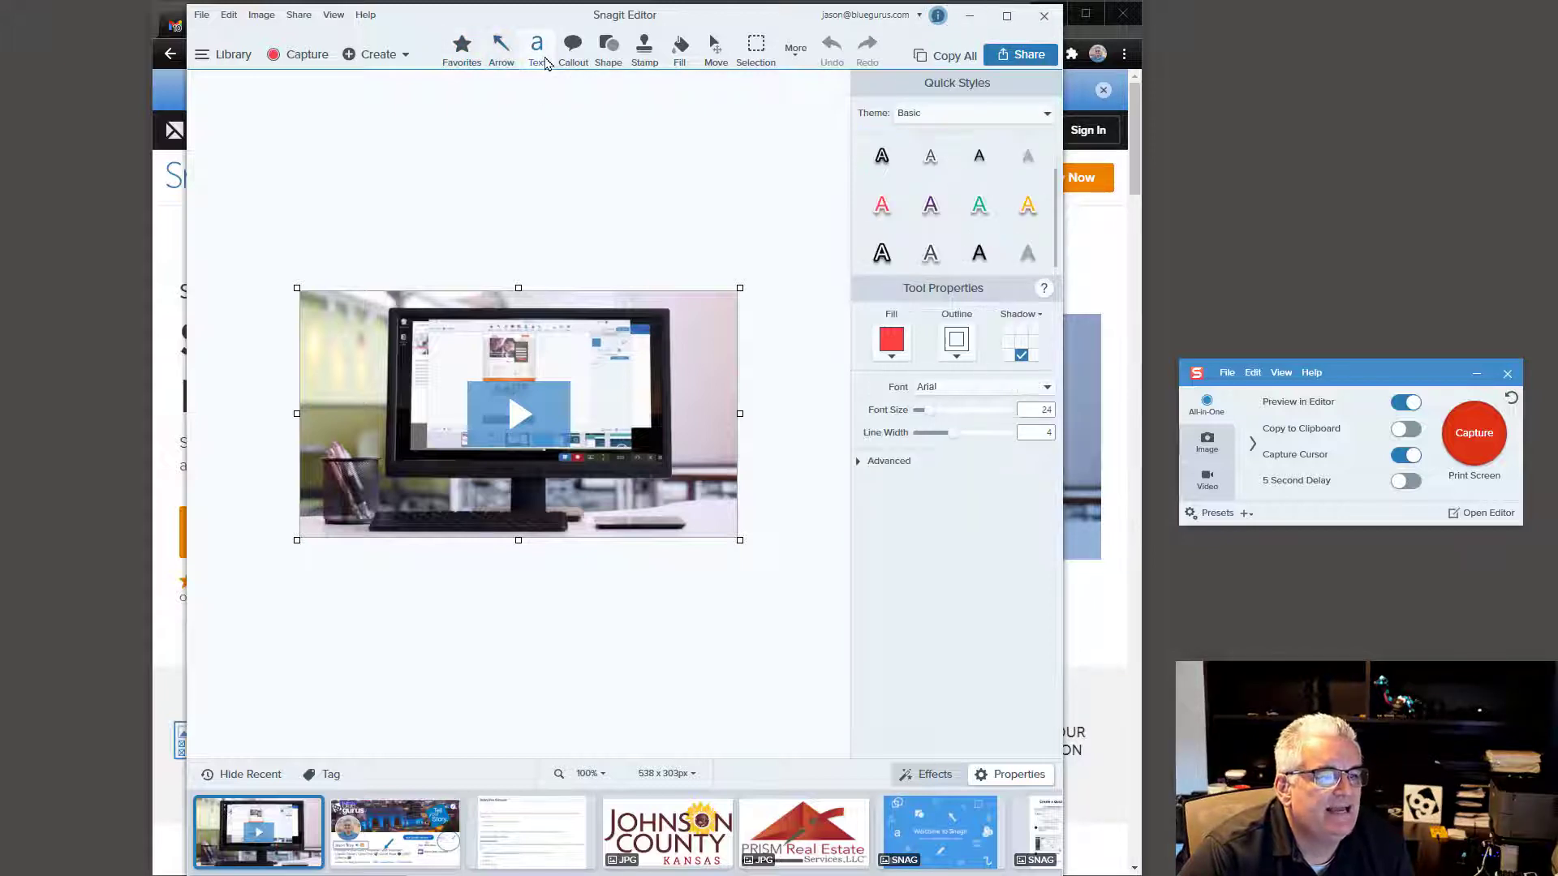
pyautogui.click(577, 62)
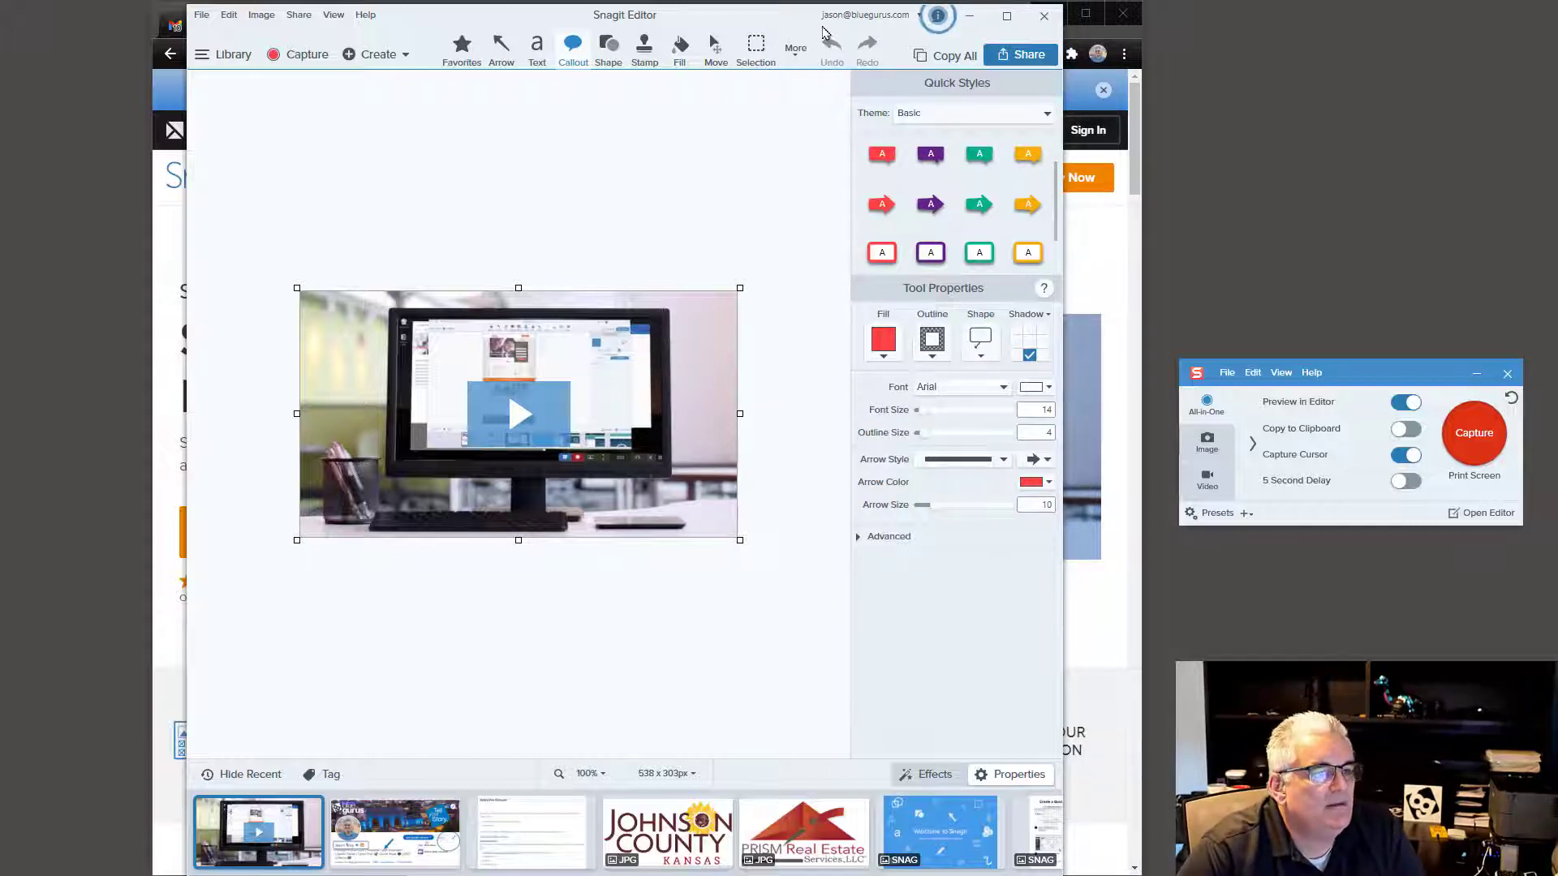
pyautogui.hotkey('alt', 'Tab')
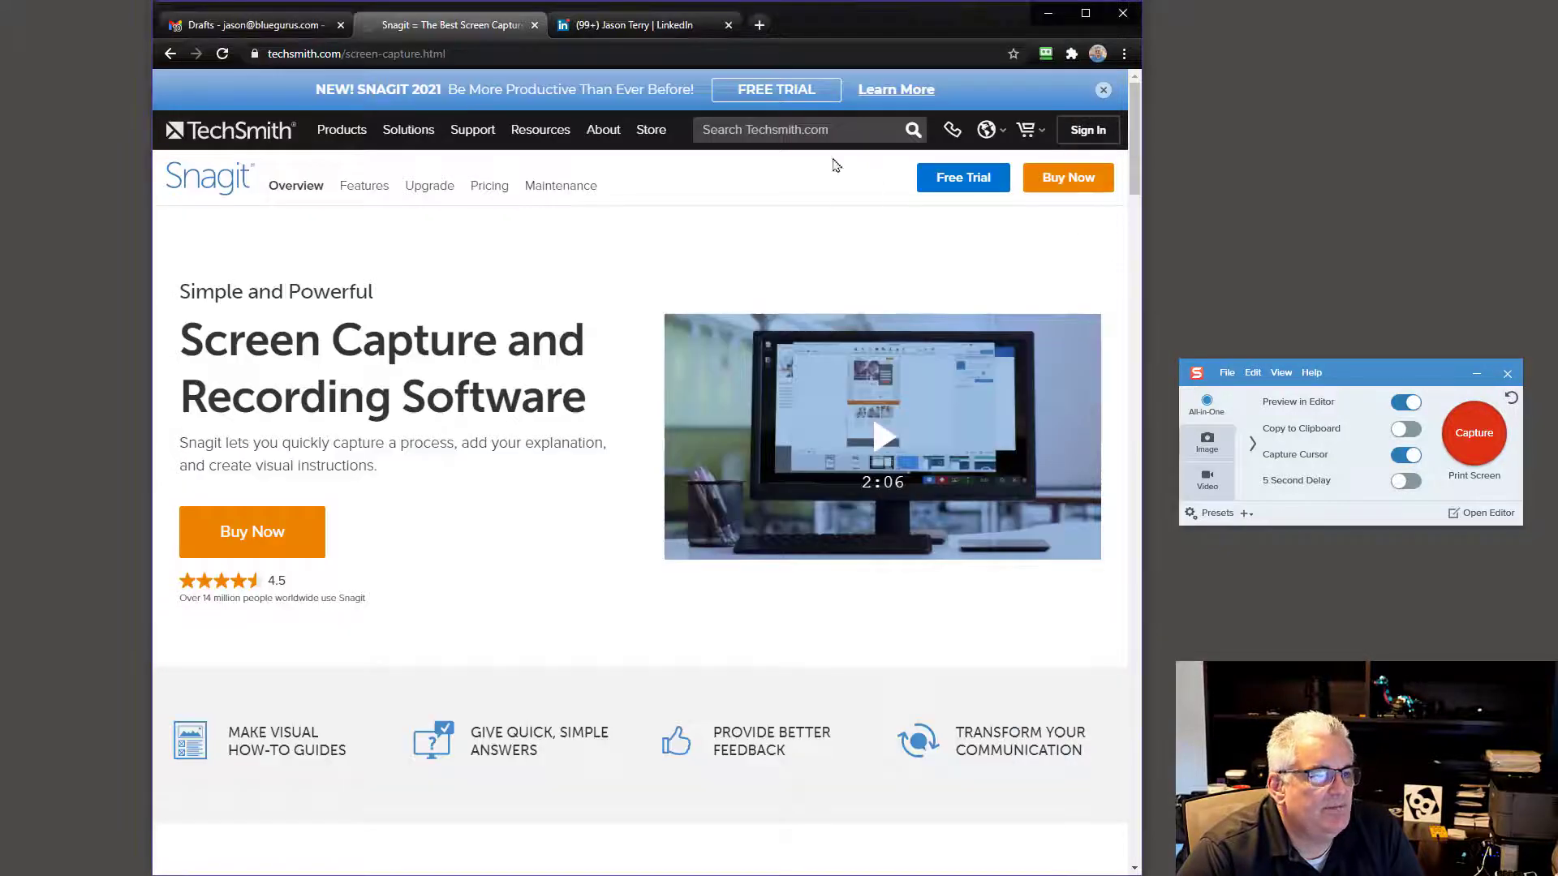
# Step: On the LinkedIn tab, capture a 993 x 516 region around the profile header card
pyautogui.click(614, 26)
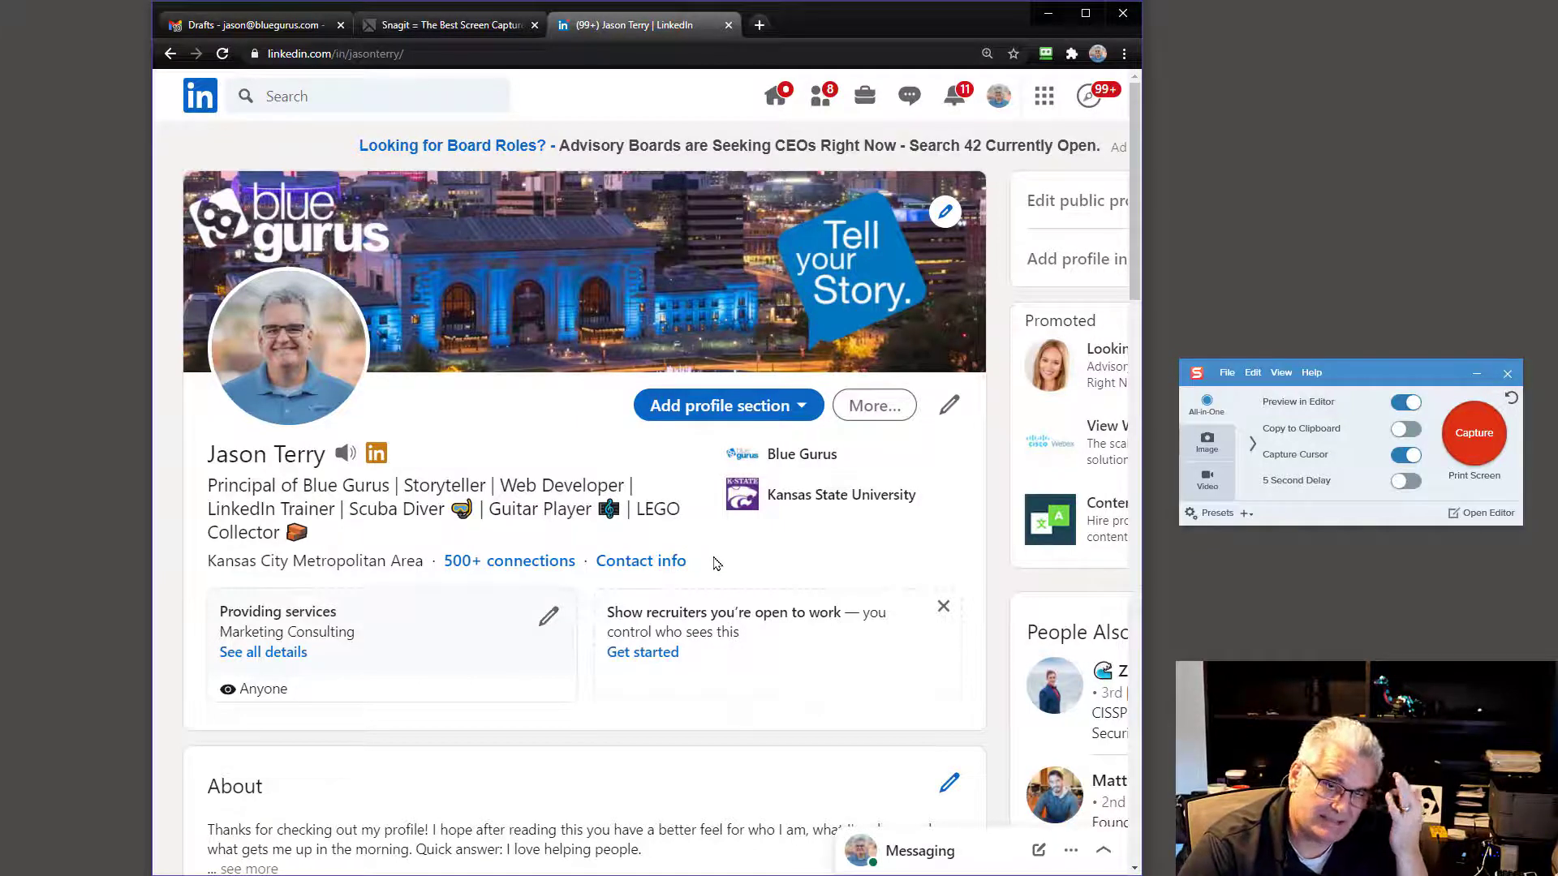
pyautogui.click(1474, 443)
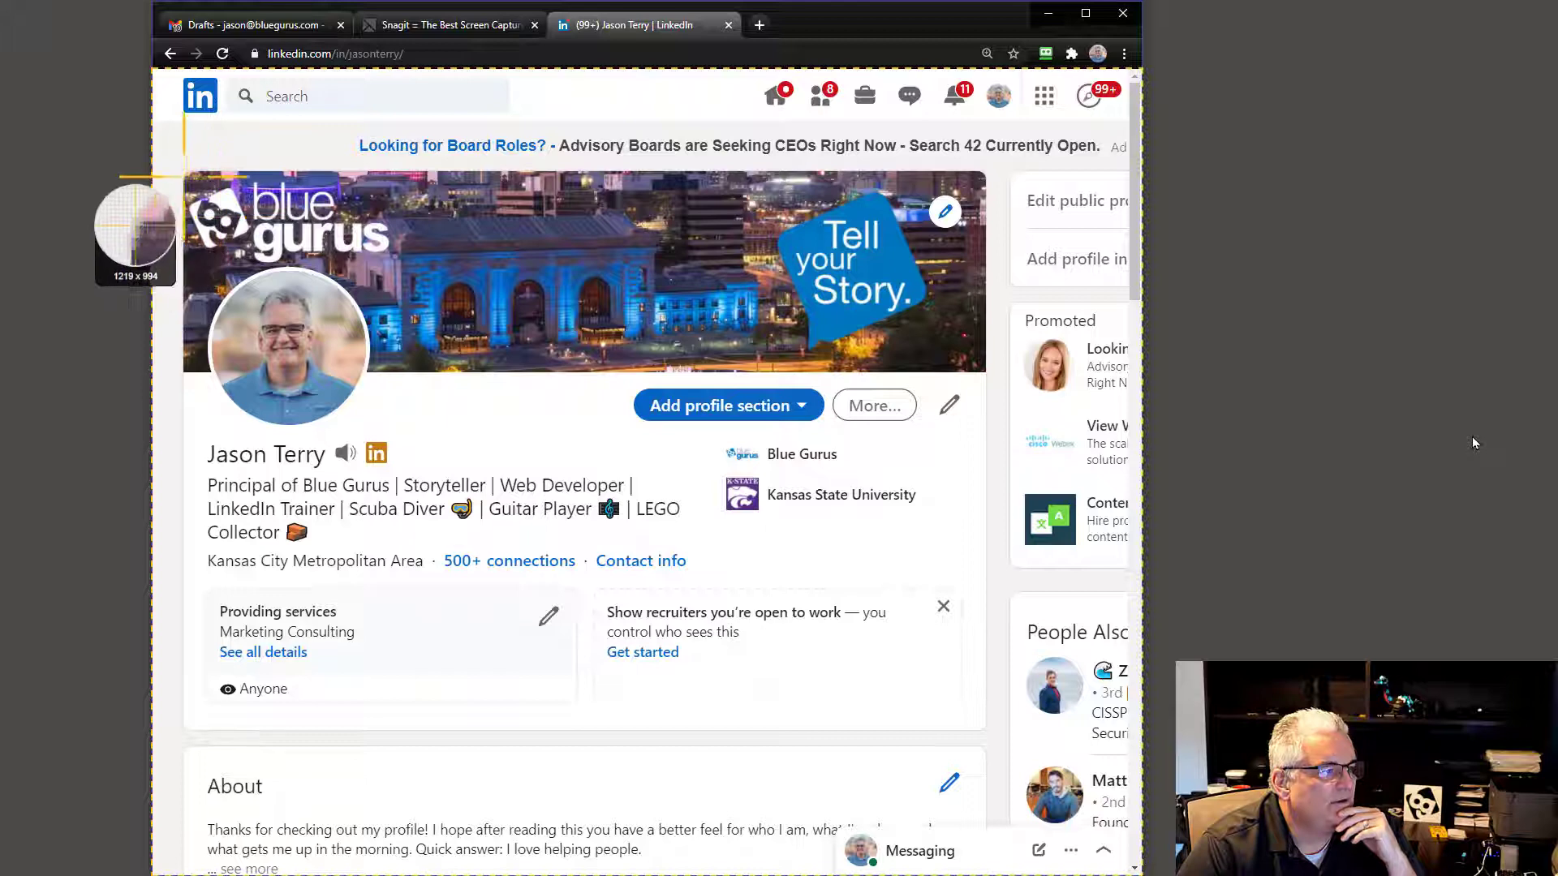
pyautogui.moveTo(183, 174); pyautogui.dragTo(988, 586)
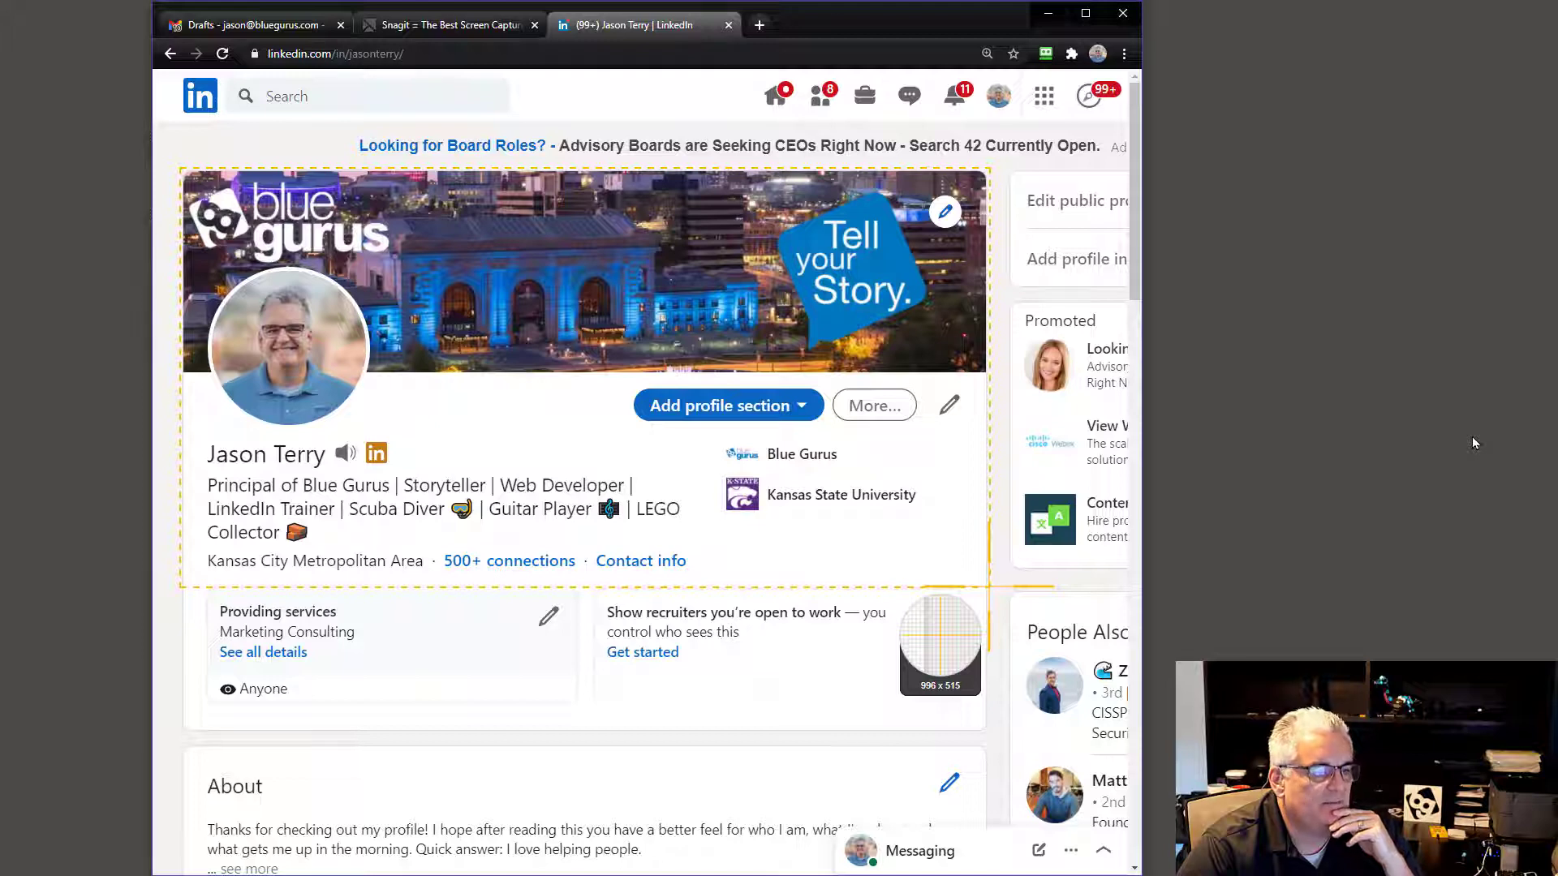
pyautogui.moveTo(988, 586); pyautogui.dragTo(989, 586)
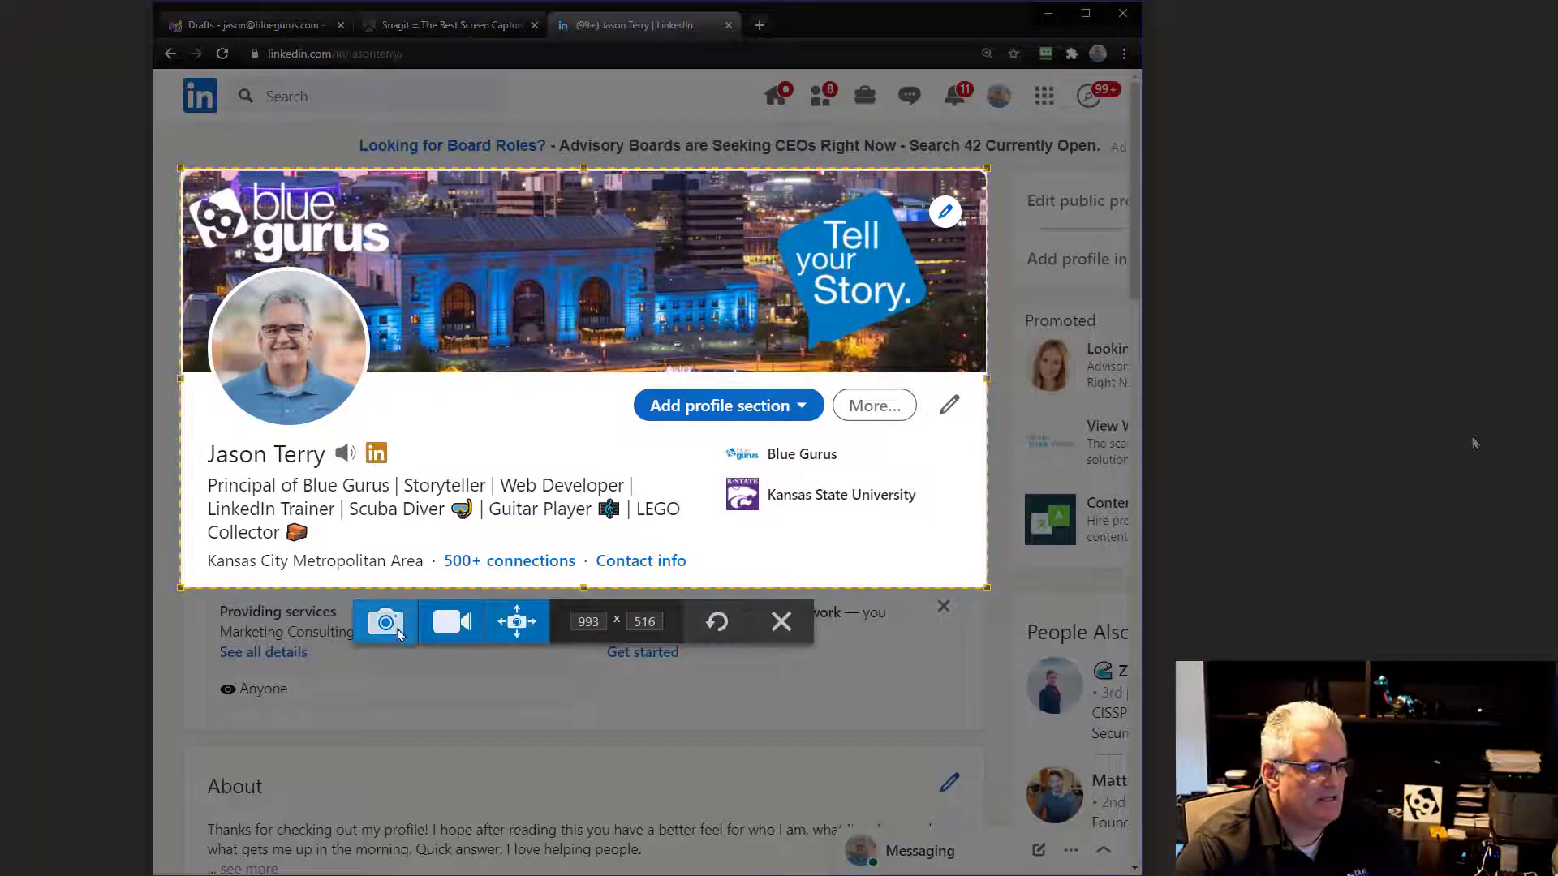
pyautogui.click(398, 621)
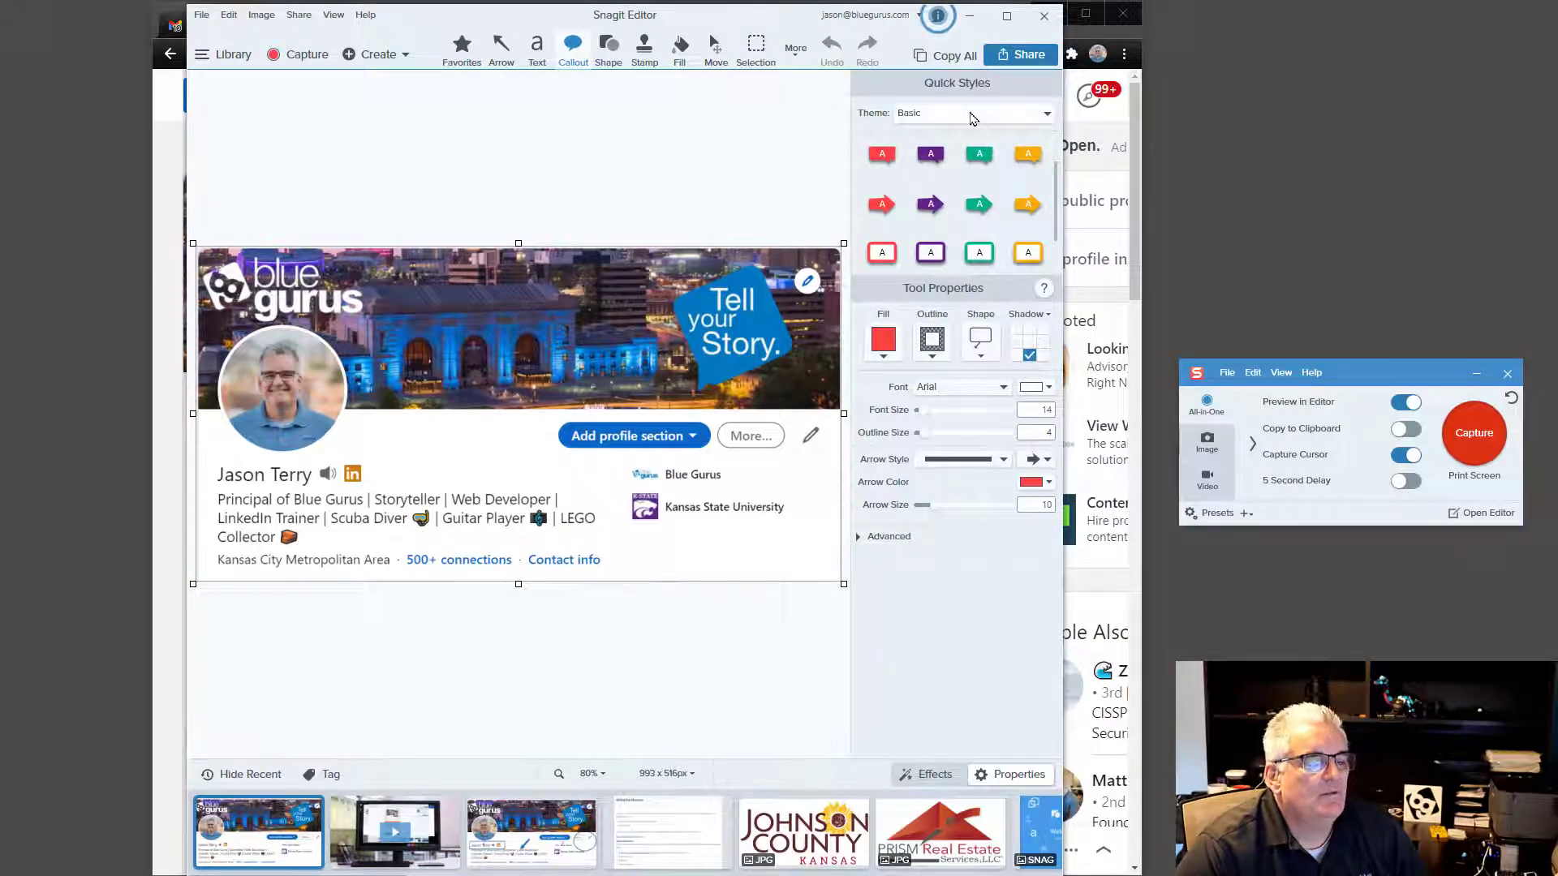
# Step: With the Arrow tool selected, change the quick-style theme to Blue Gurus
pyautogui.click(512, 51)
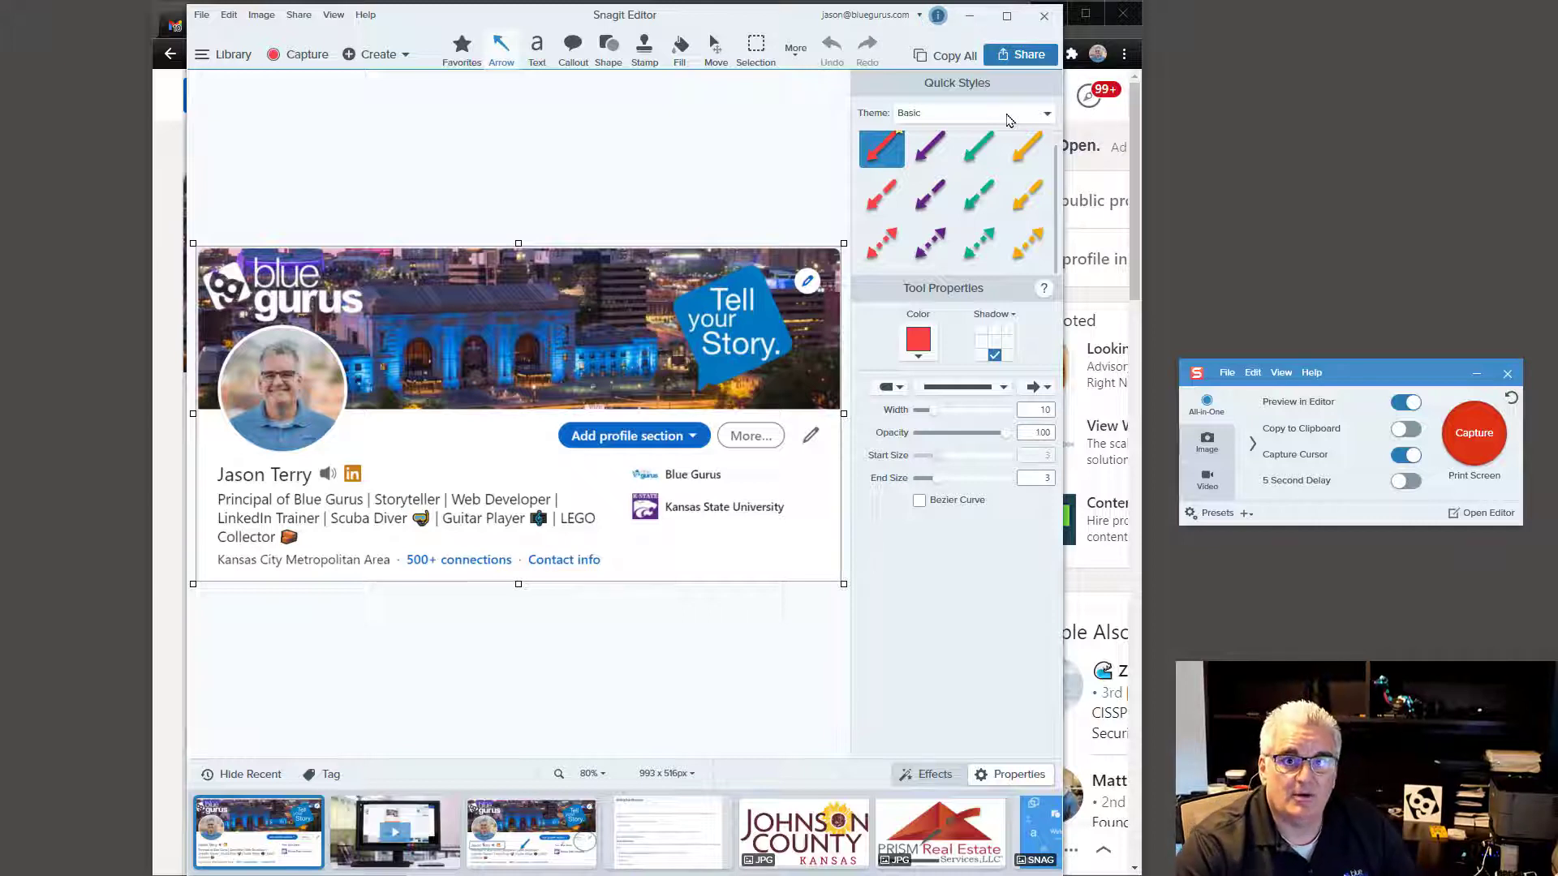
pyautogui.click(1009, 120)
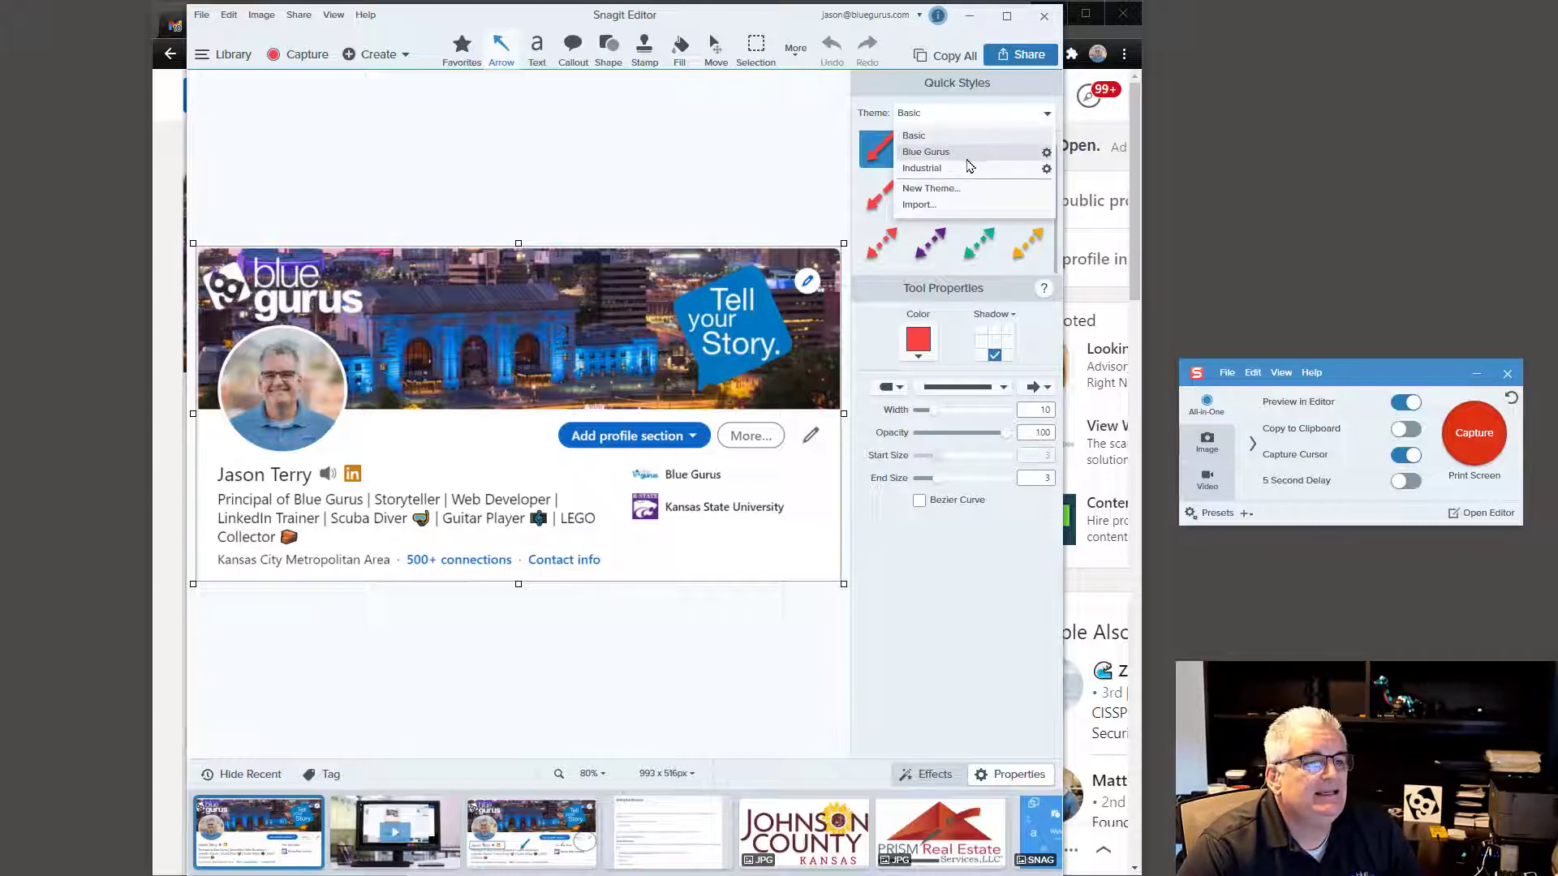
pyautogui.click(966, 153)
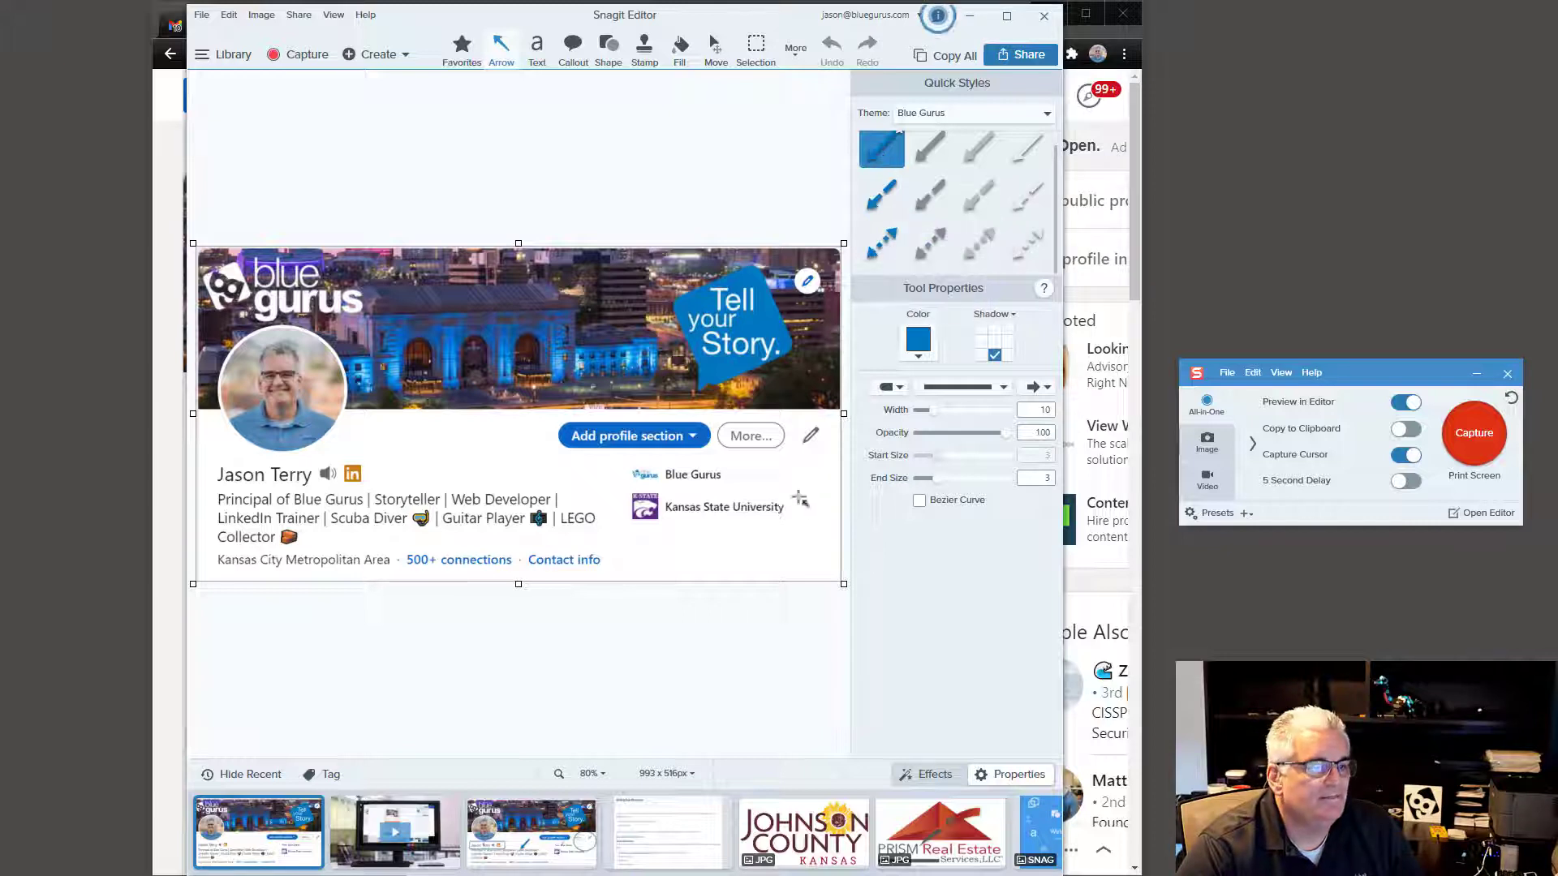
# Step: Draw a blue arrow up to the pencil icon and add a grey 'Click the Pencil' label
pyautogui.moveTo(798, 562); pyautogui.dragTo(809, 455)
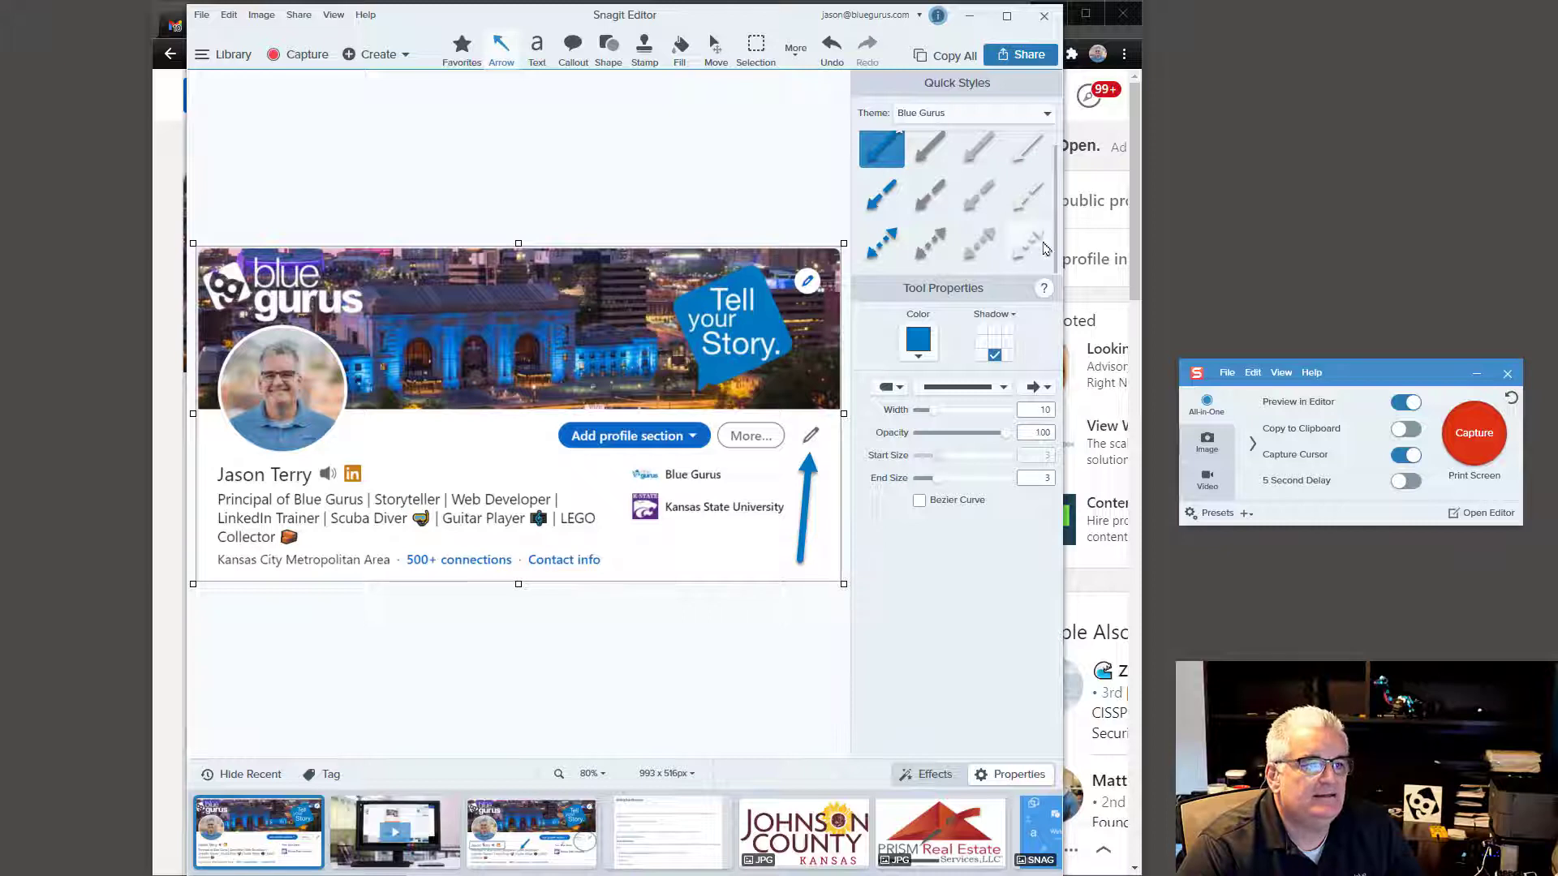
pyautogui.click(538, 58)
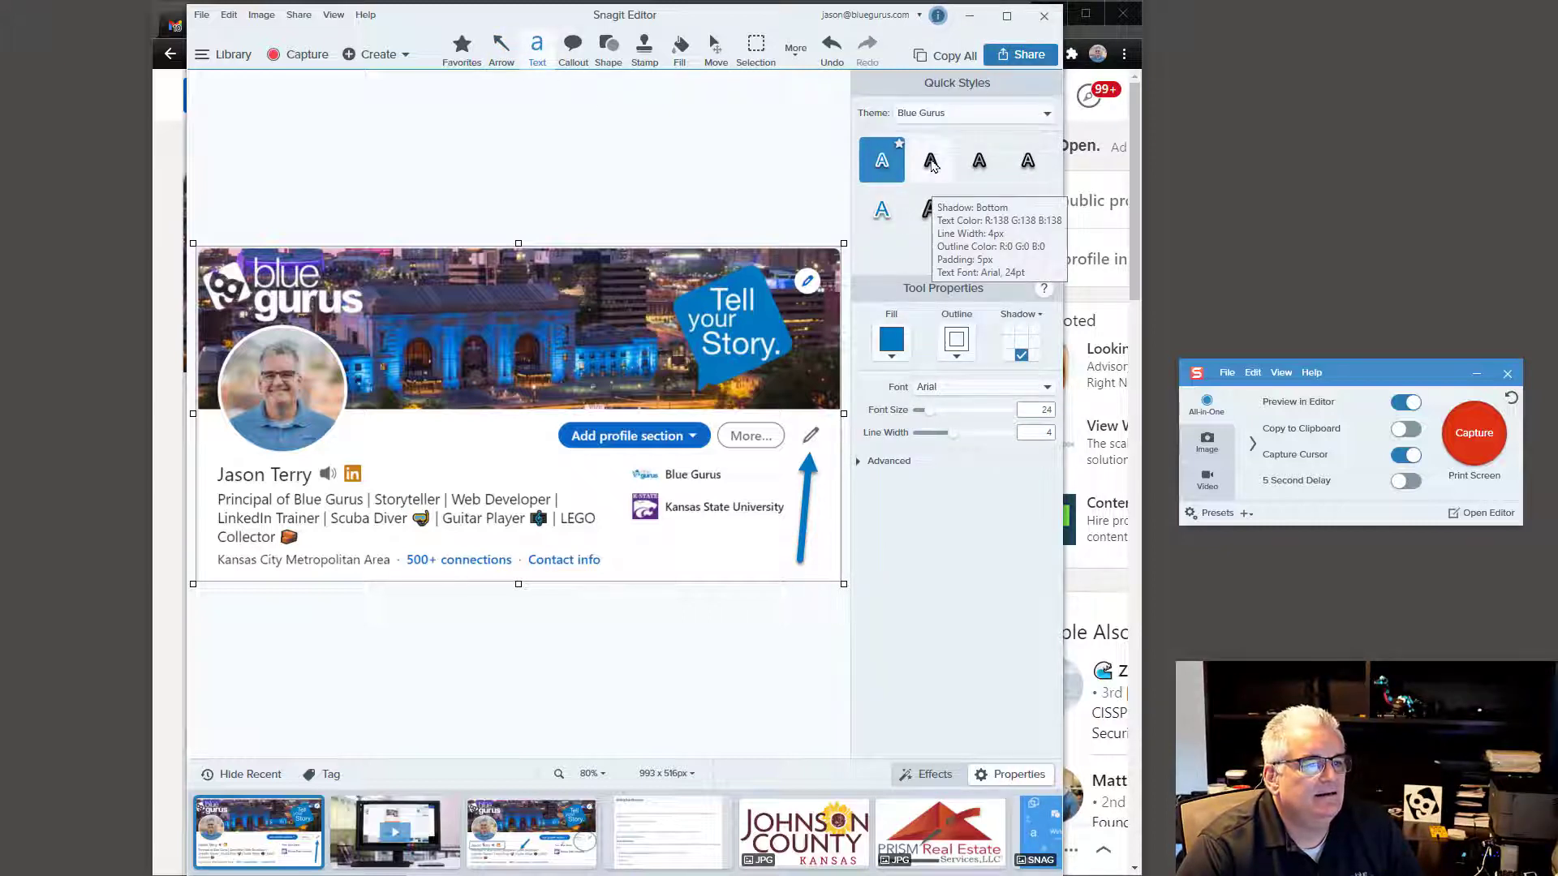
pyautogui.click(931, 163)
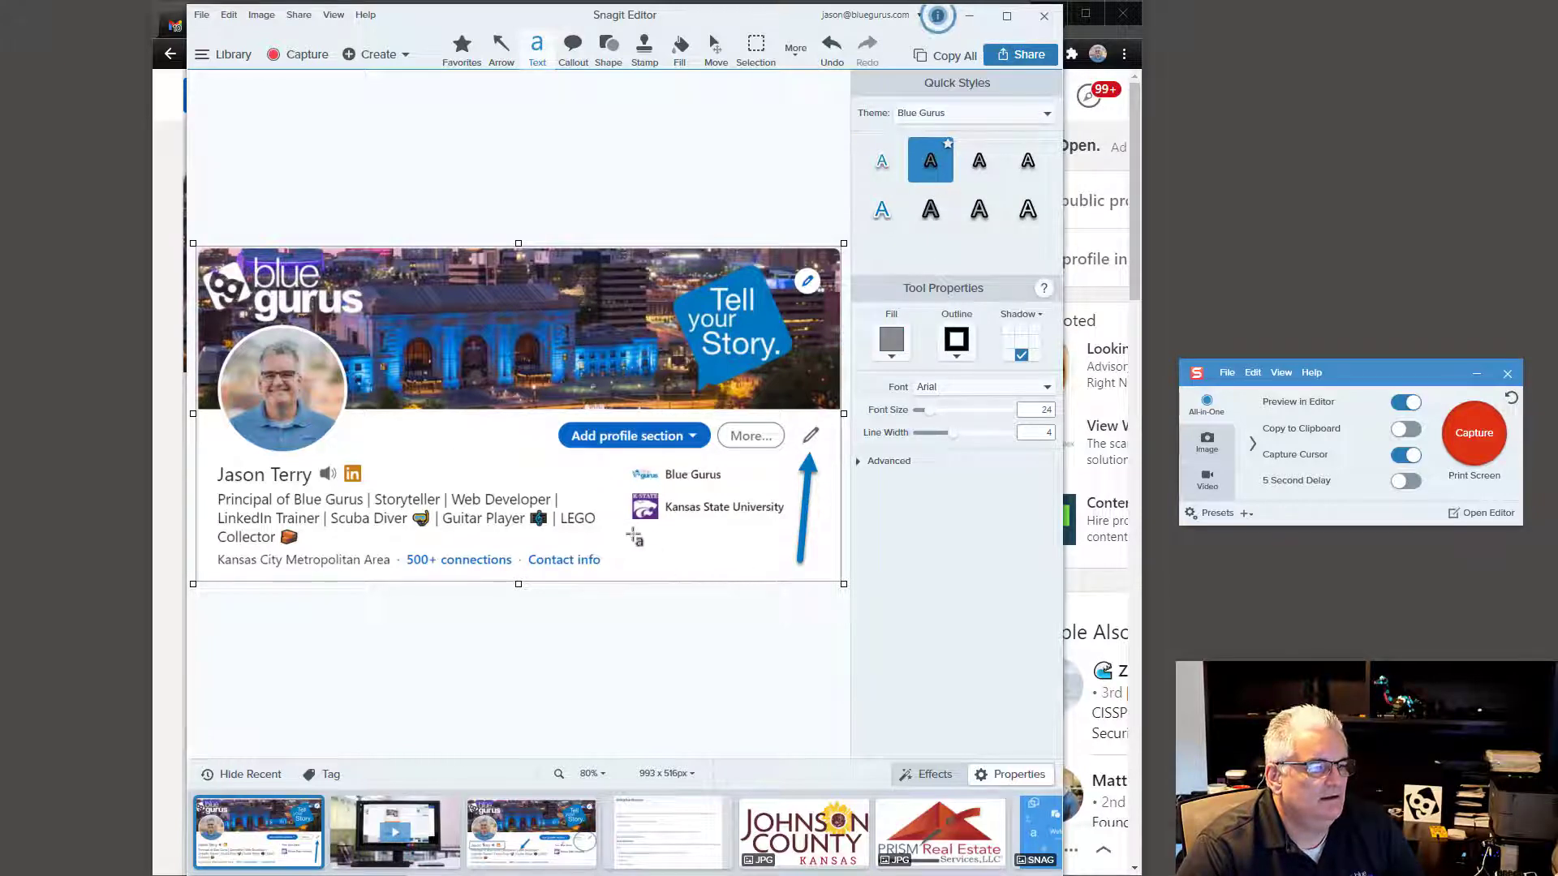
pyautogui.moveTo(632, 533); pyautogui.dragTo(836, 574)
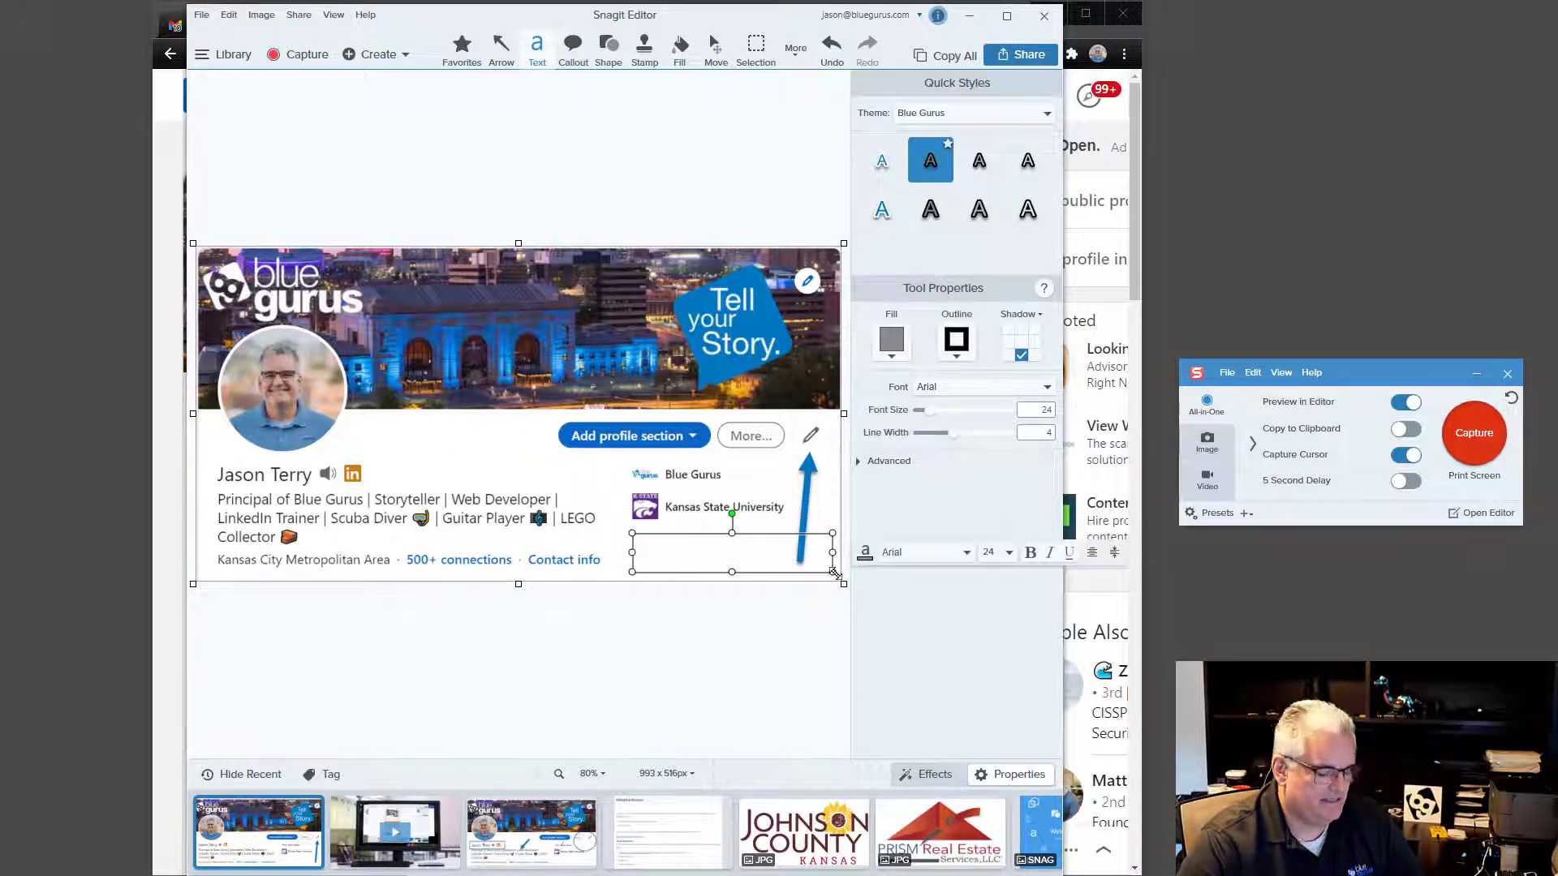
pyautogui.write('Click the ')
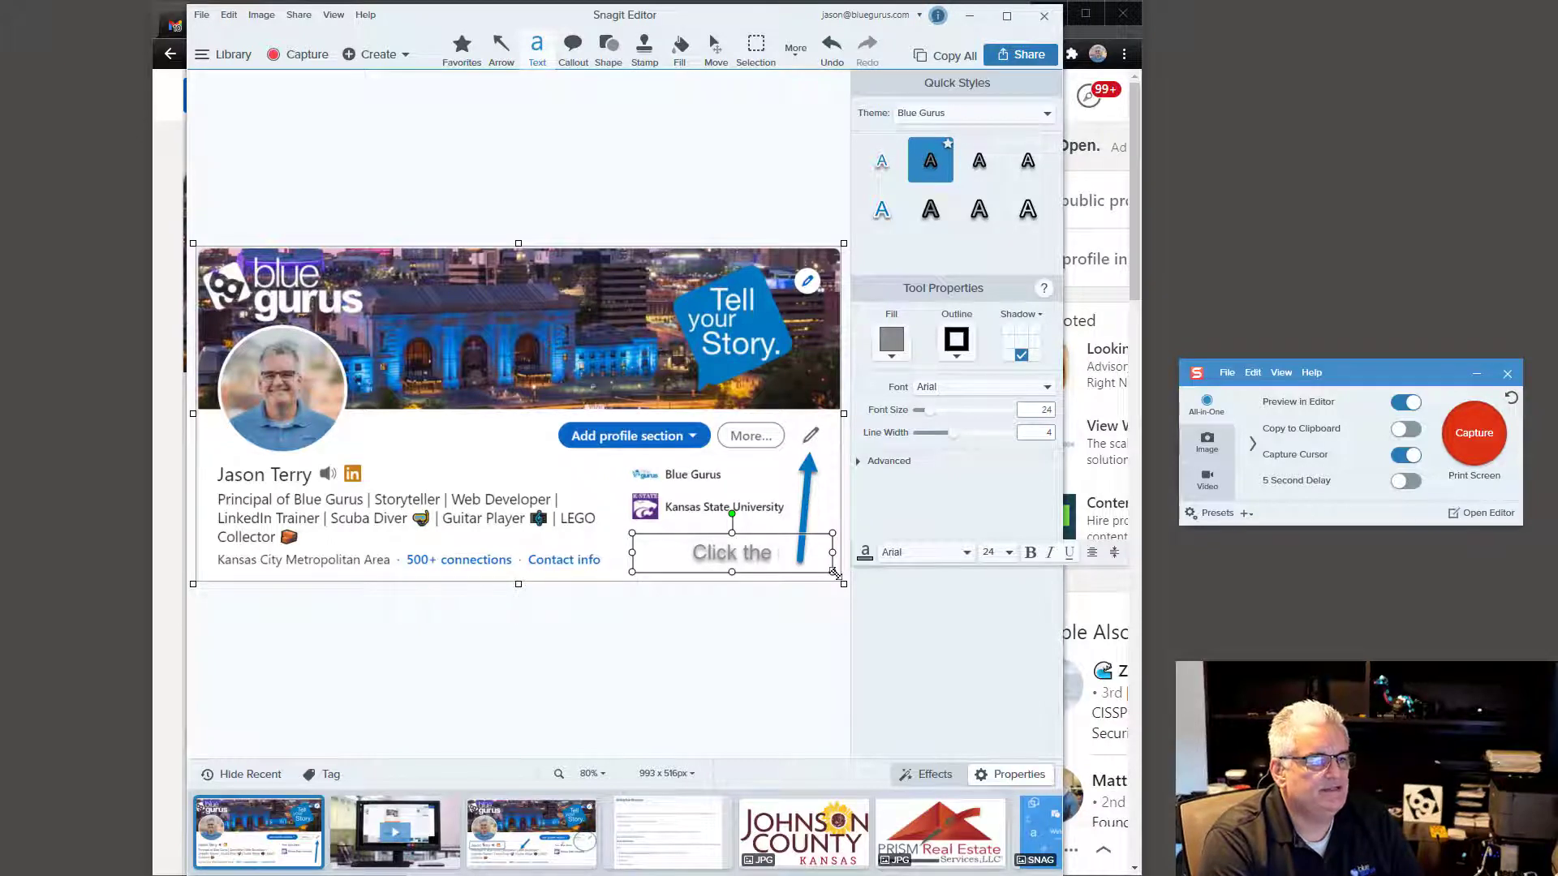
pyautogui.write('Pencil')
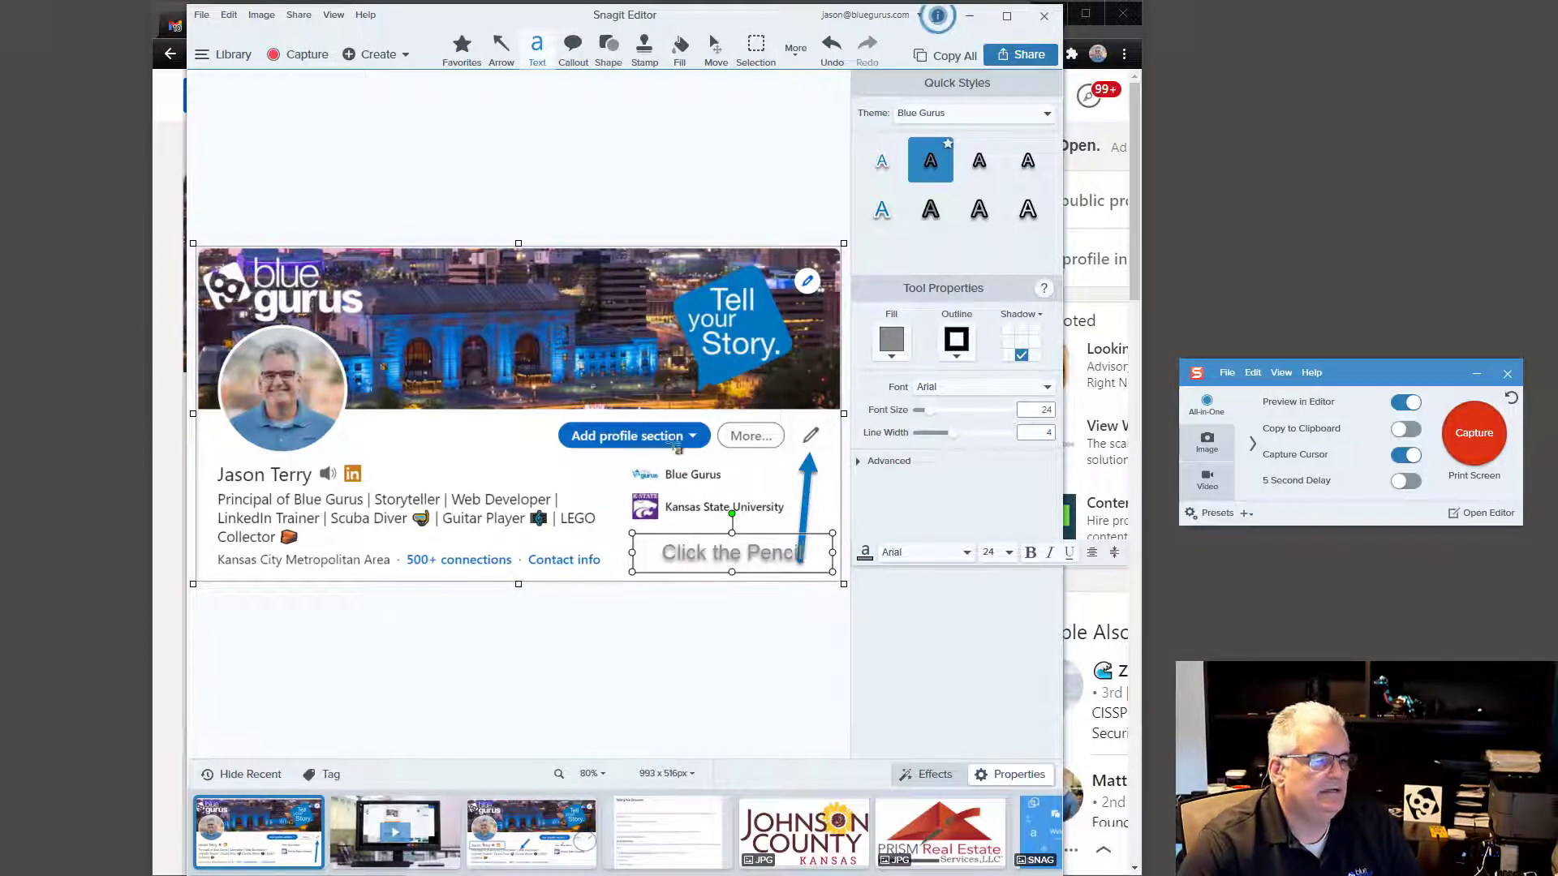
# Step: Shift the 'Click the Pencil' label left, clear of the arrow, and deselect it
pyautogui.click(751, 553)
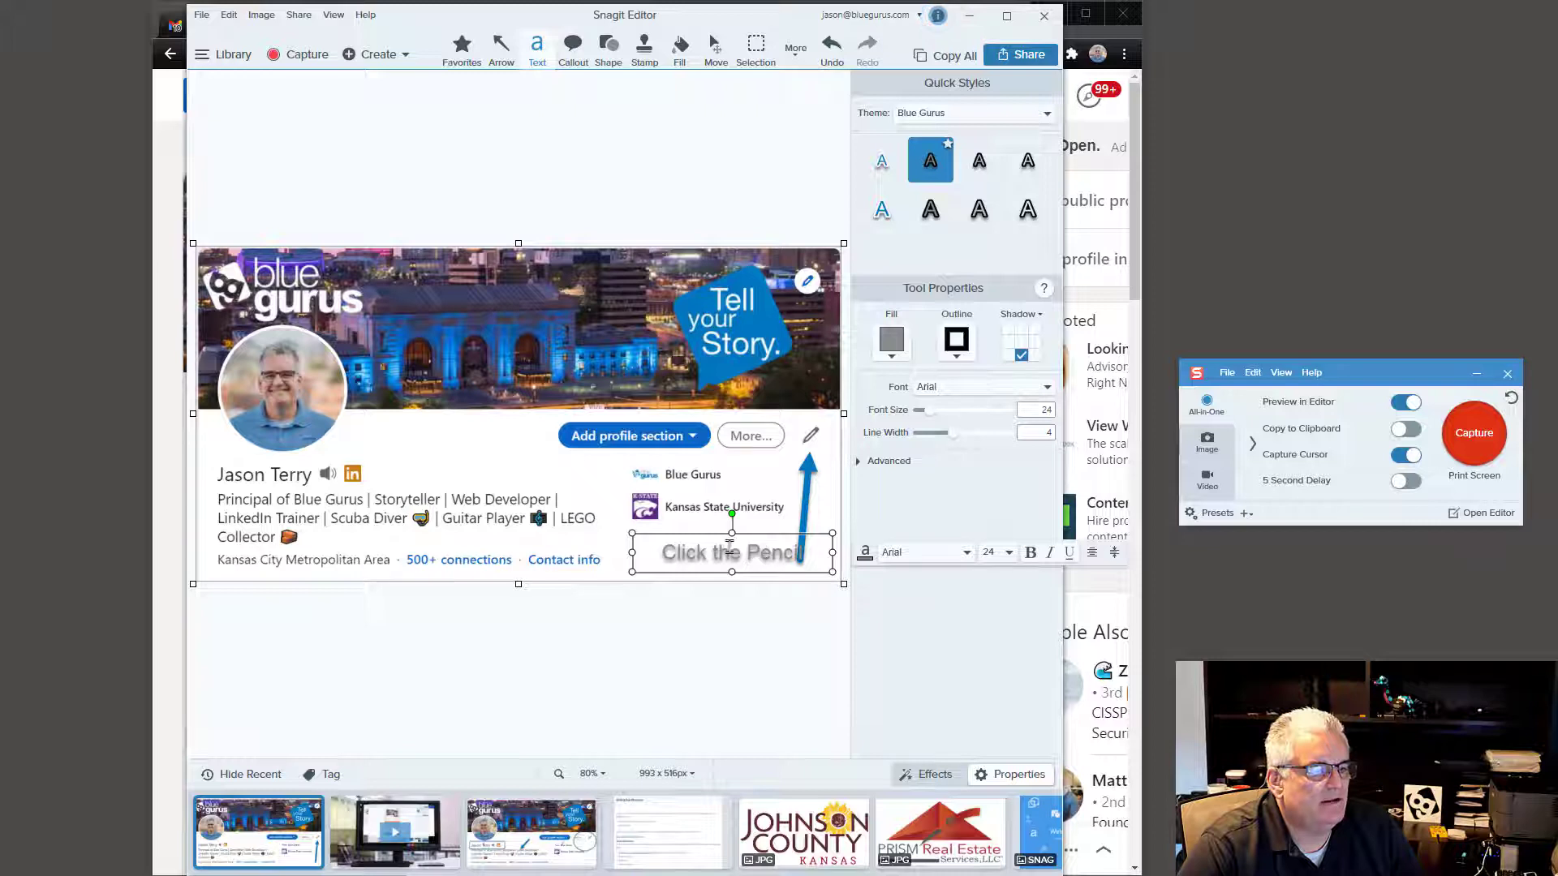
pyautogui.moveTo(733, 541); pyautogui.dragTo(707, 540)
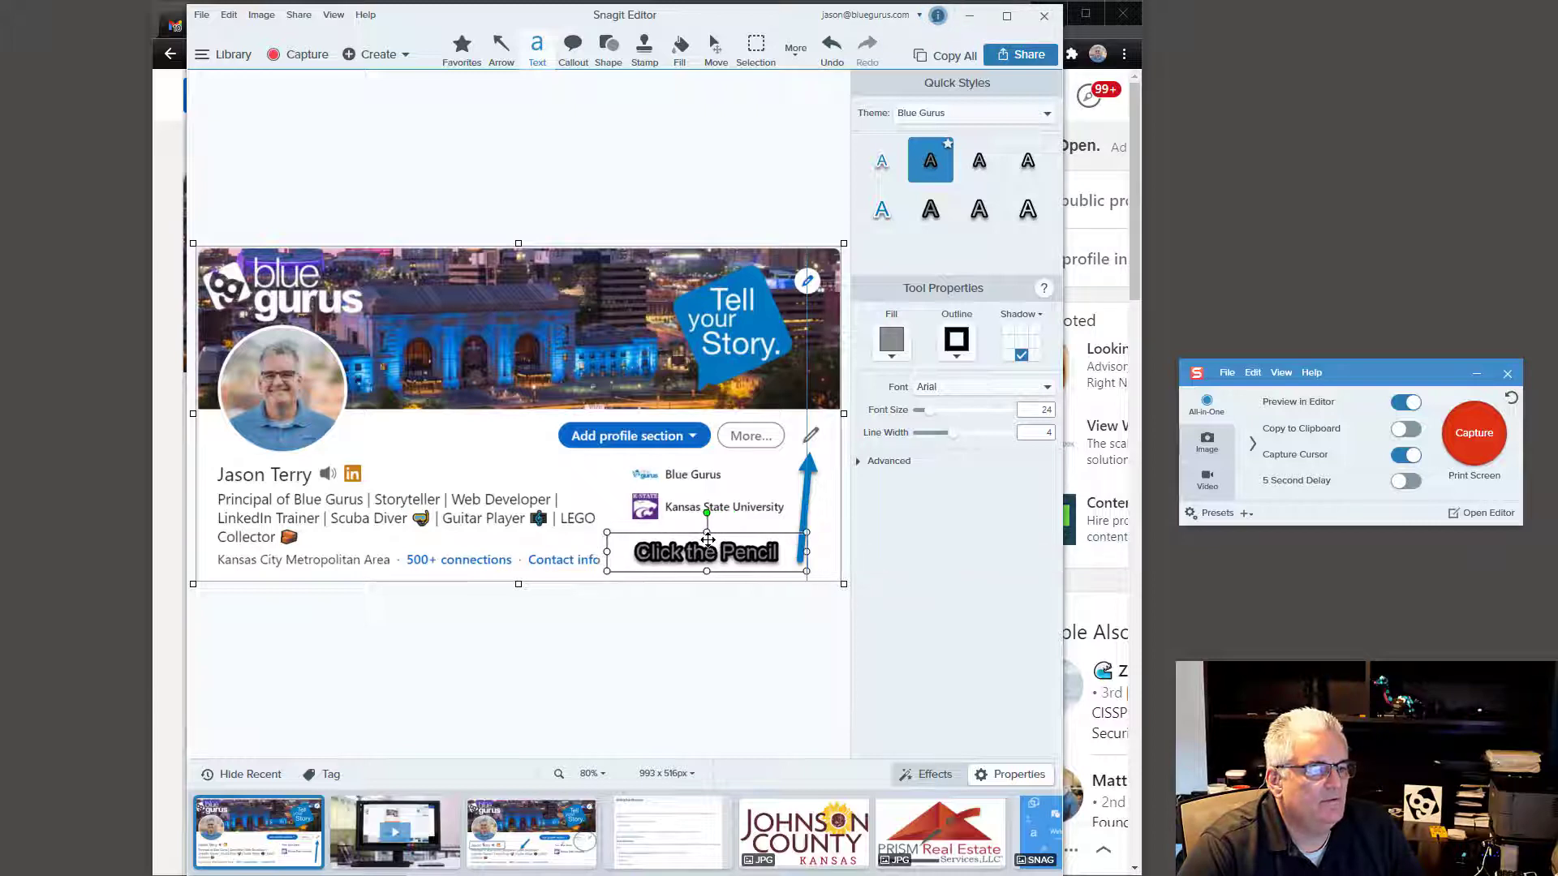
pyautogui.click(739, 484)
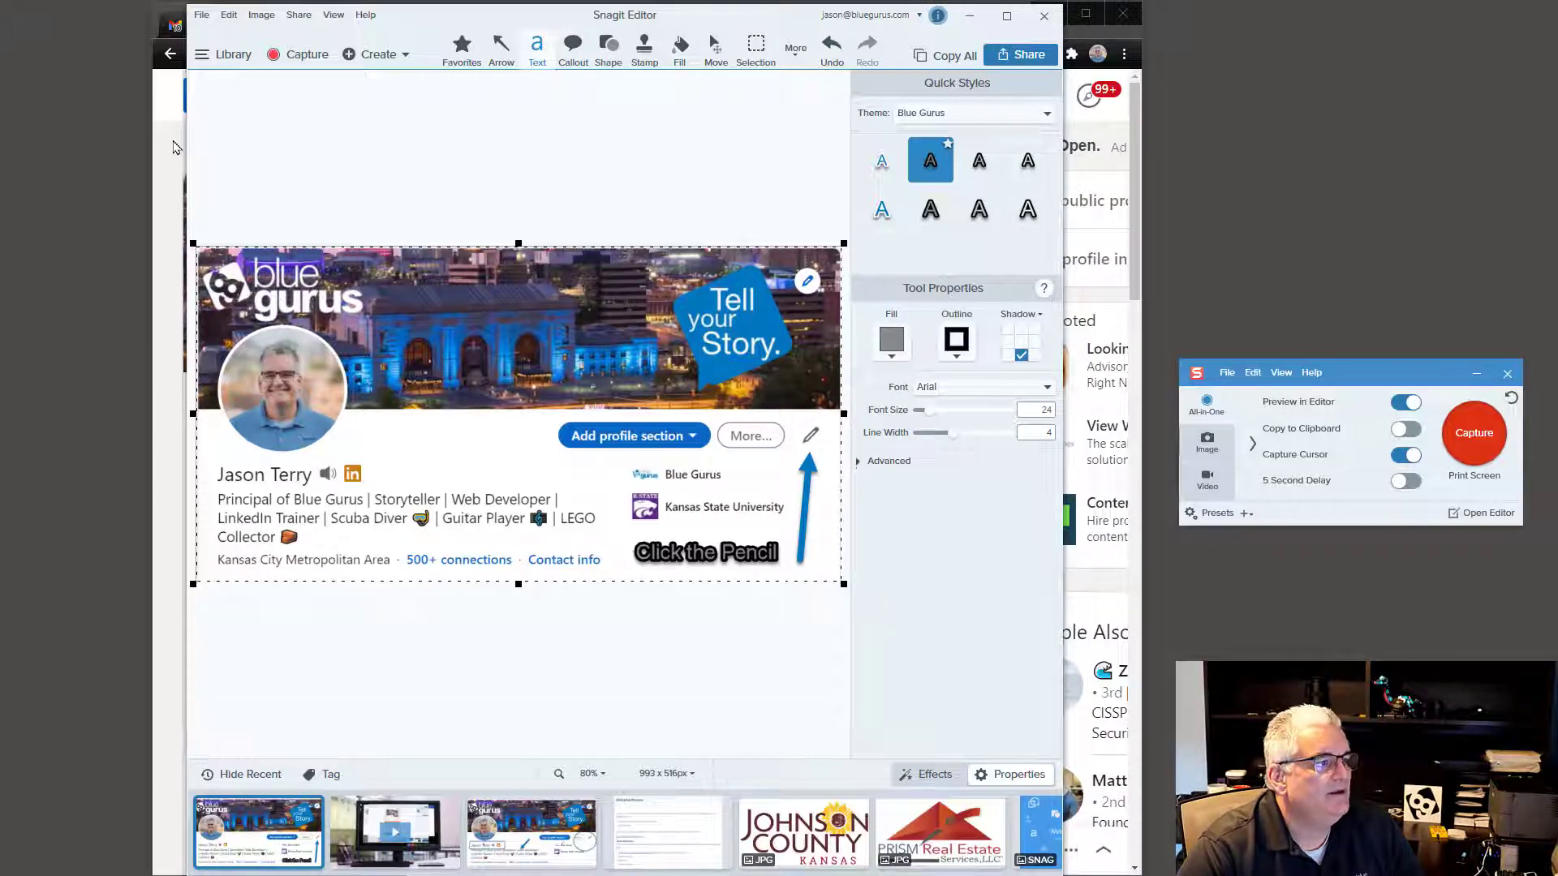
# Step: Start a new Gmail message from the drafts page and enter the recipient's e-mail address
pyautogui.click(172, 145)
pyautogui.click(214, 26)
pyautogui.click(259, 210)
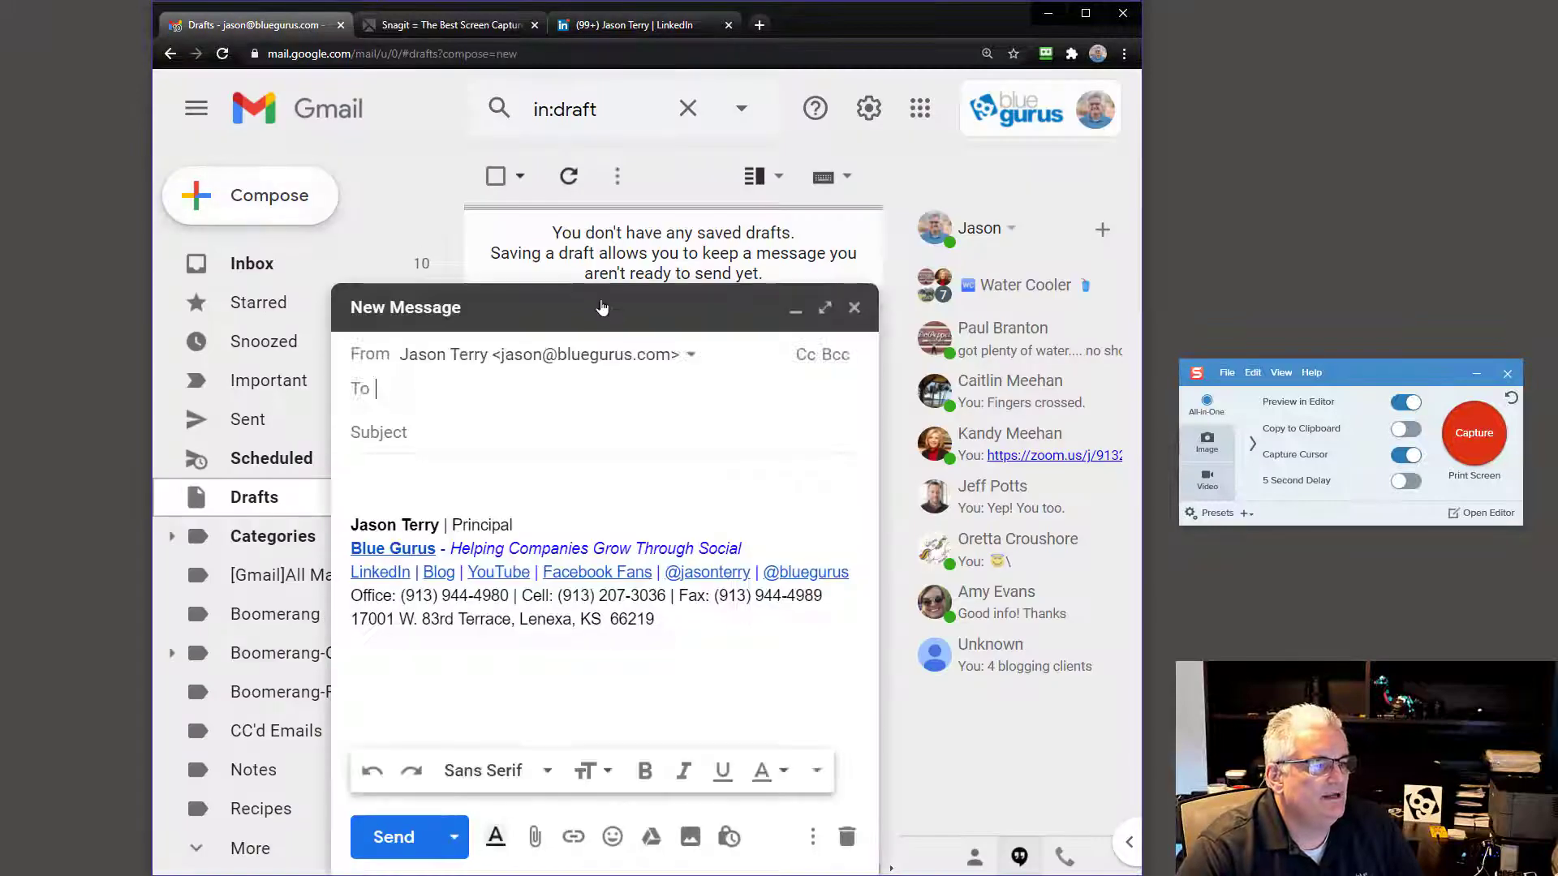
pyautogui.click(825, 298)
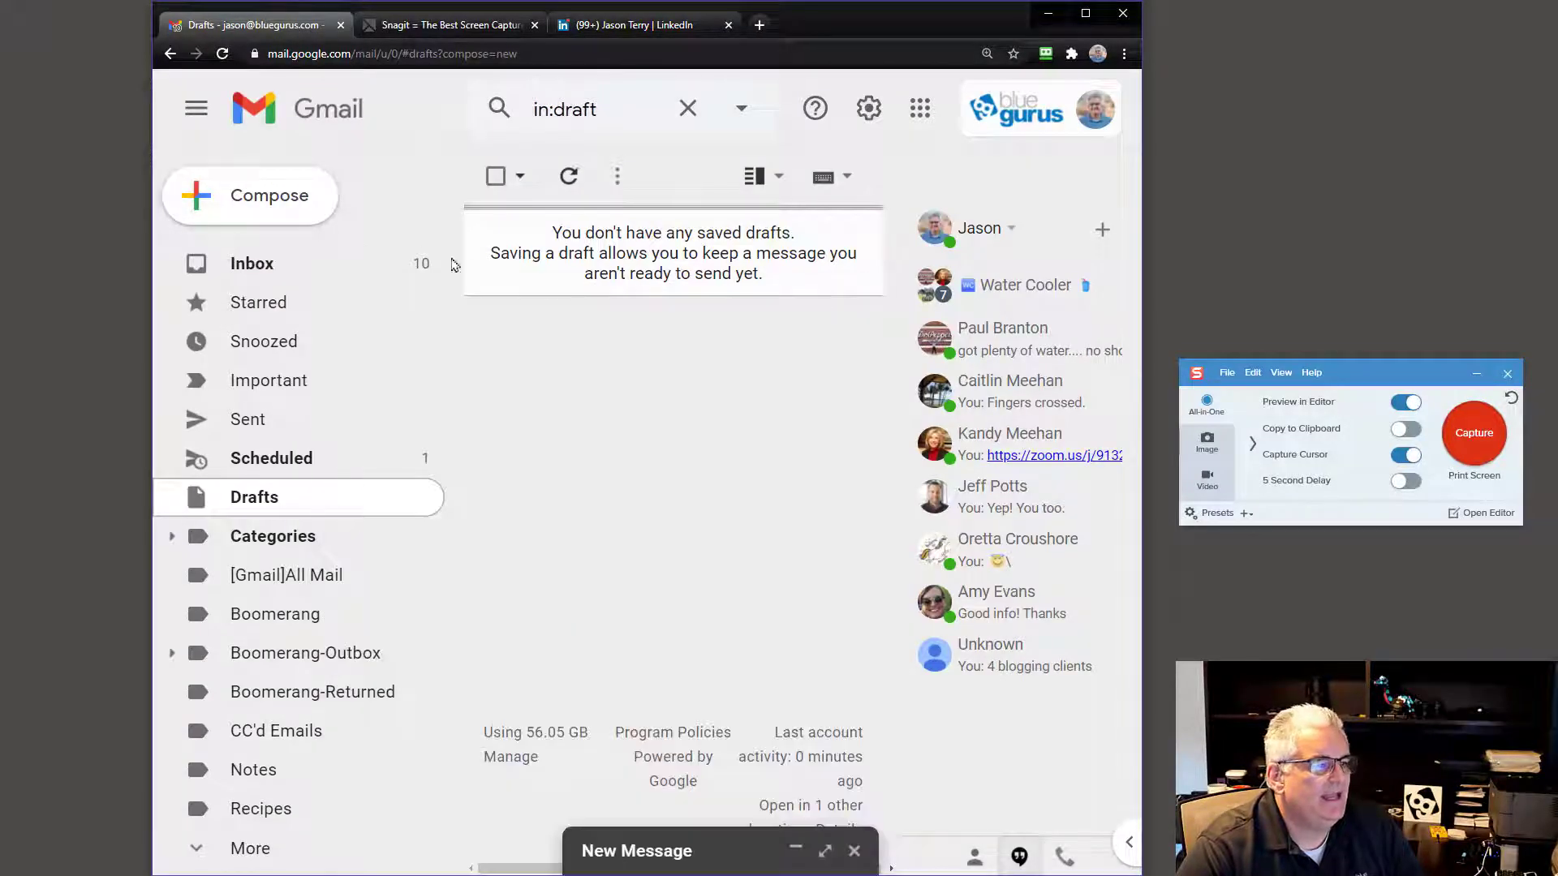
pyautogui.click(269, 195)
pyautogui.click(488, 478)
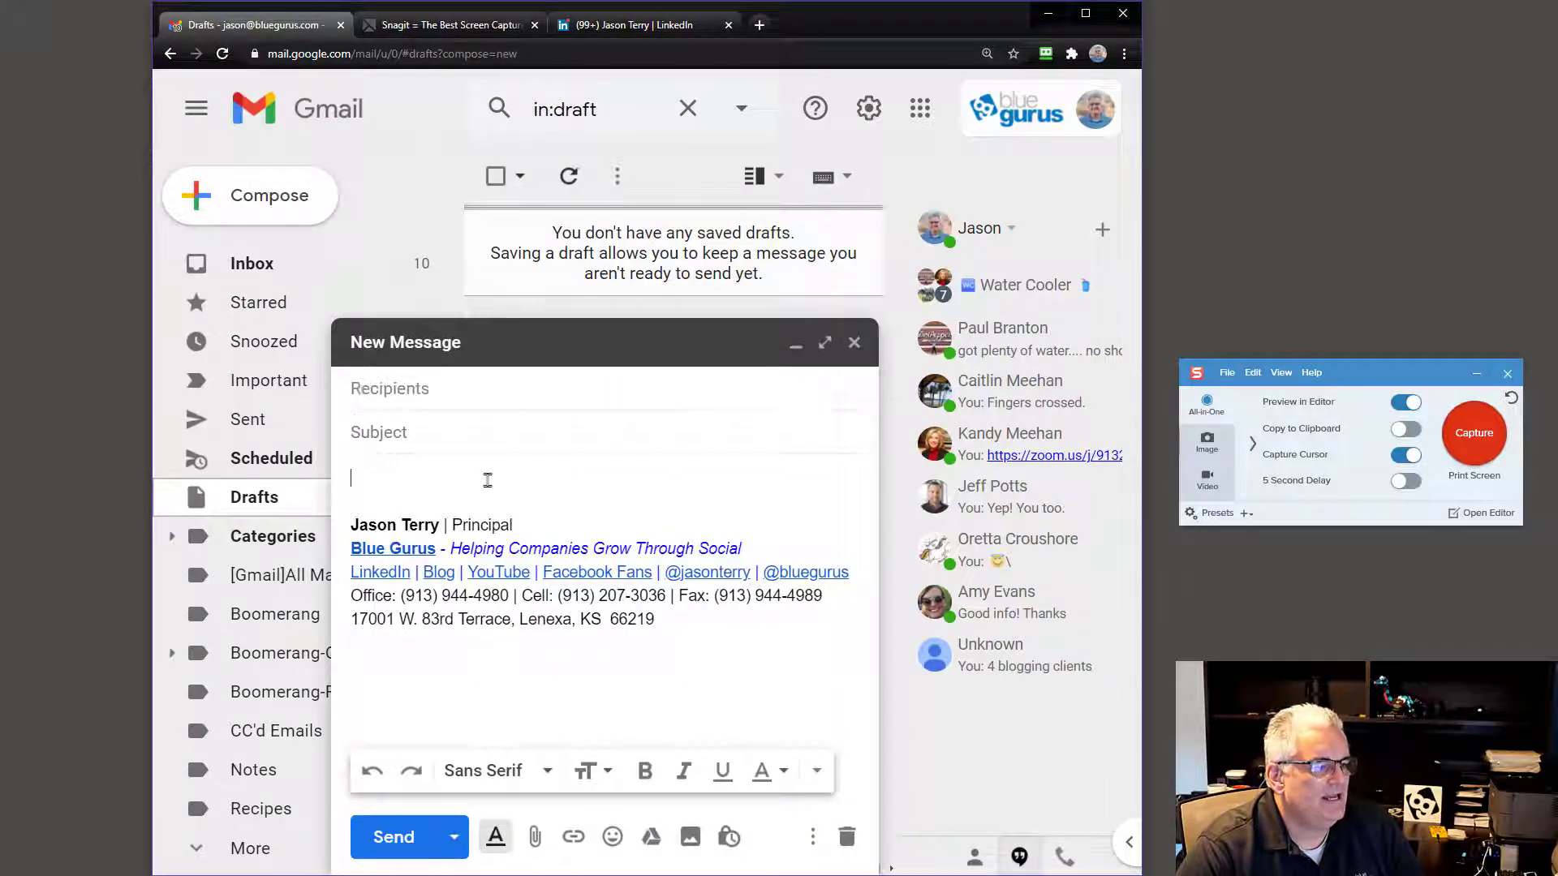
pyautogui.click(447, 389)
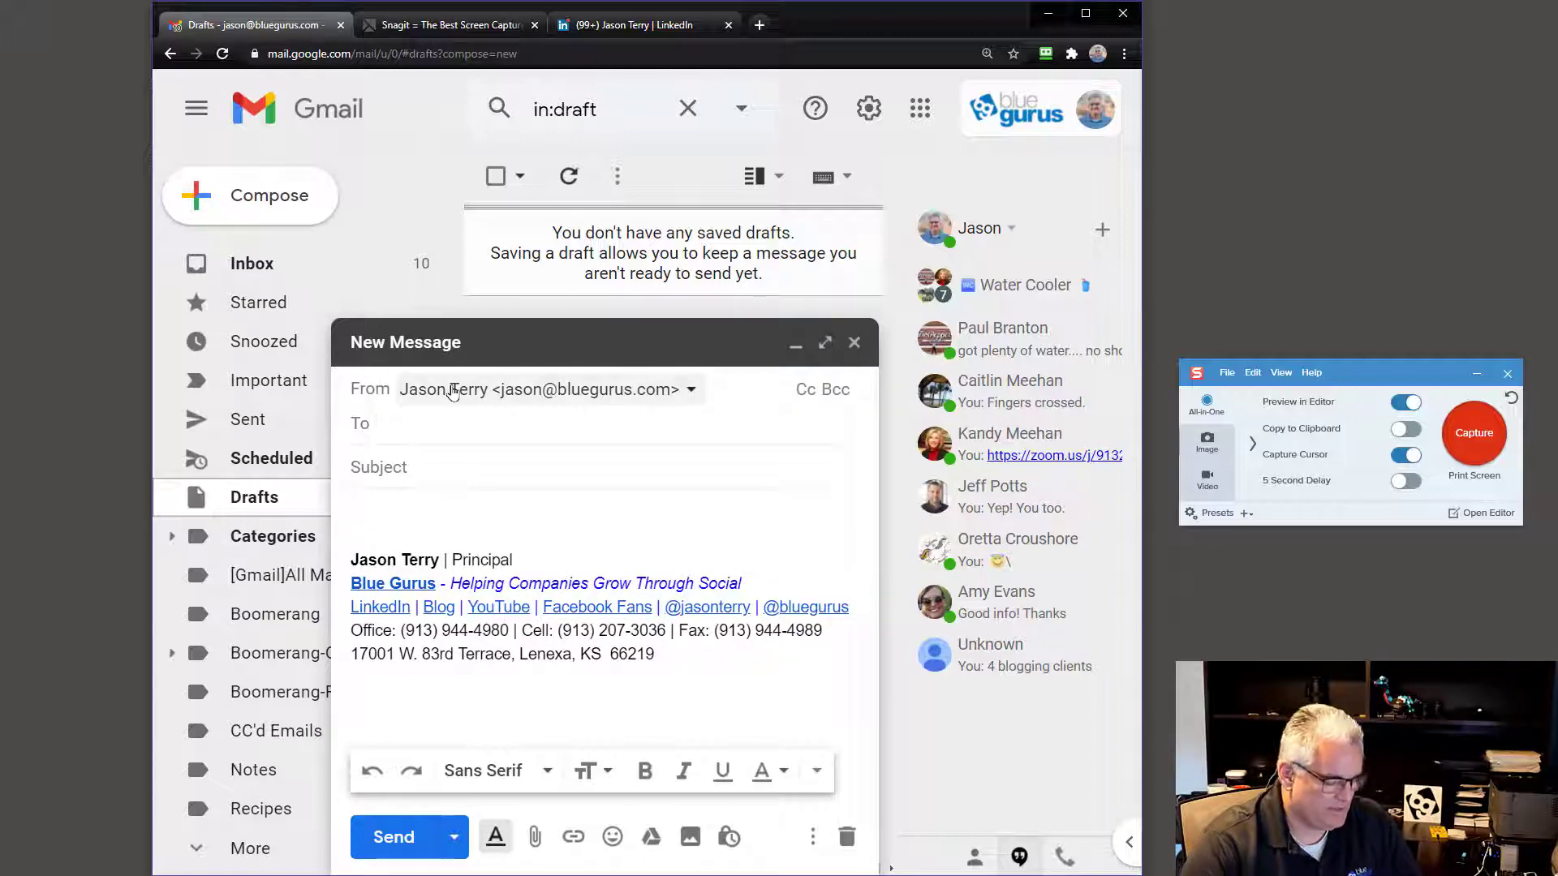
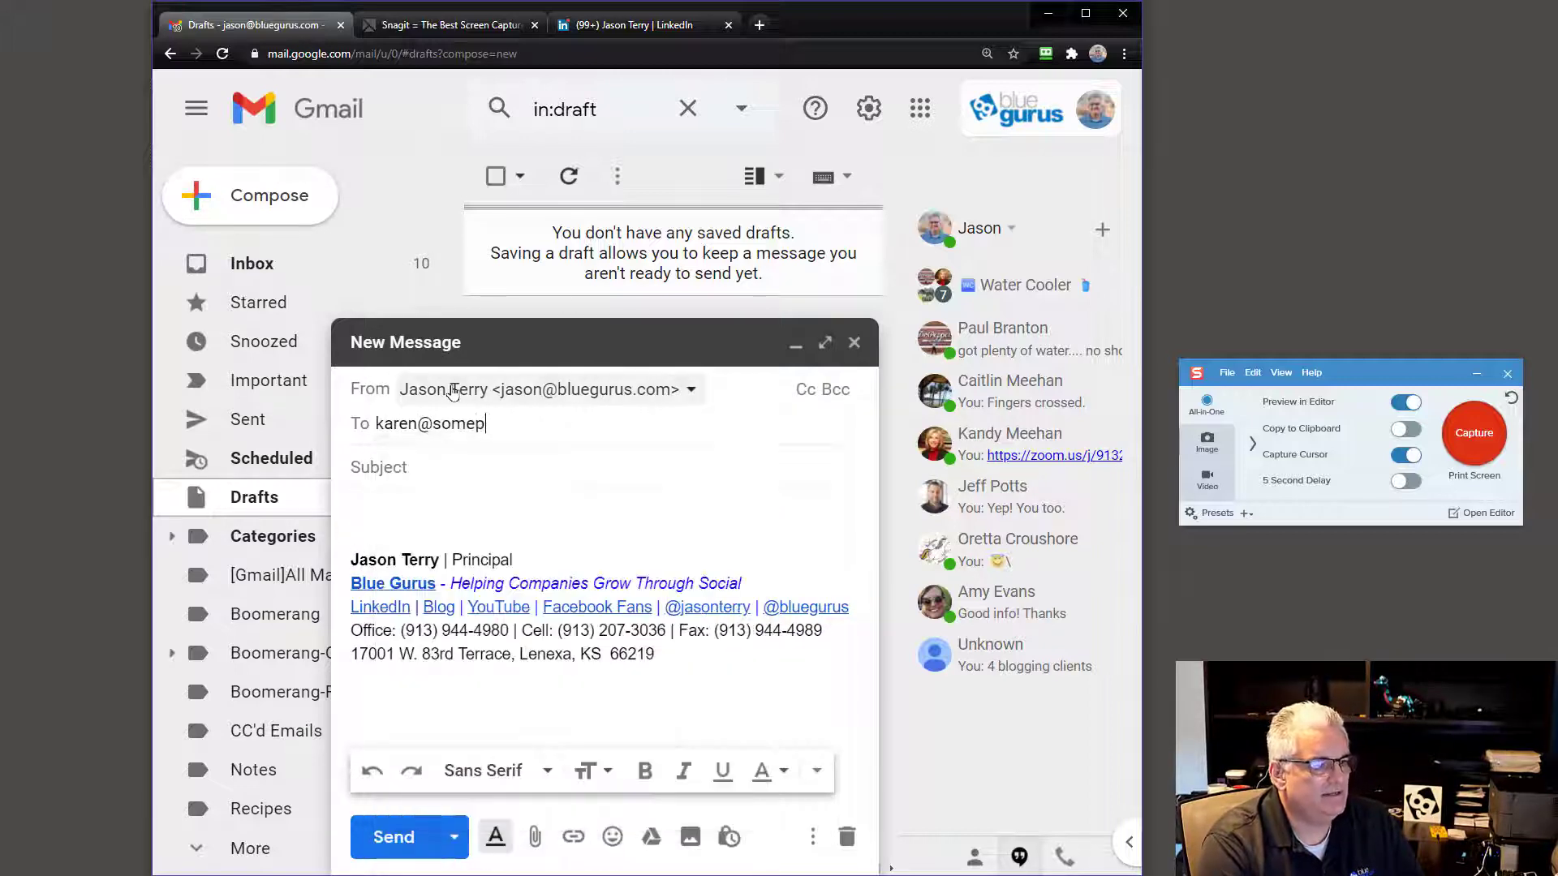
pyautogui.press('Tab')
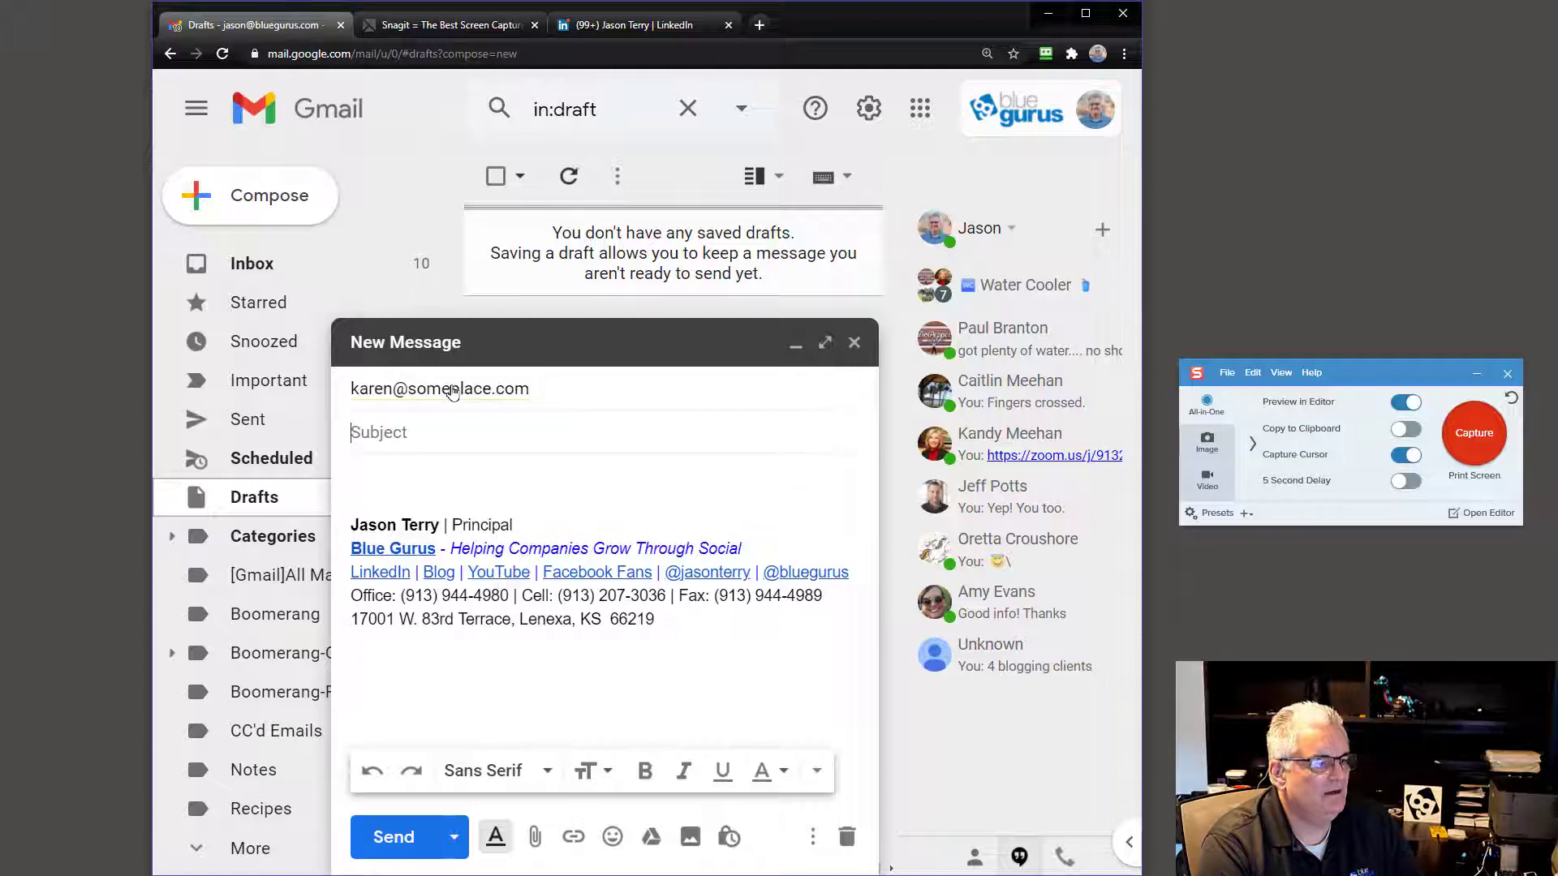
# Step: Type the subject 'Here is how you edit your professional headline' and move to the body
pyautogui.write('Here is ')
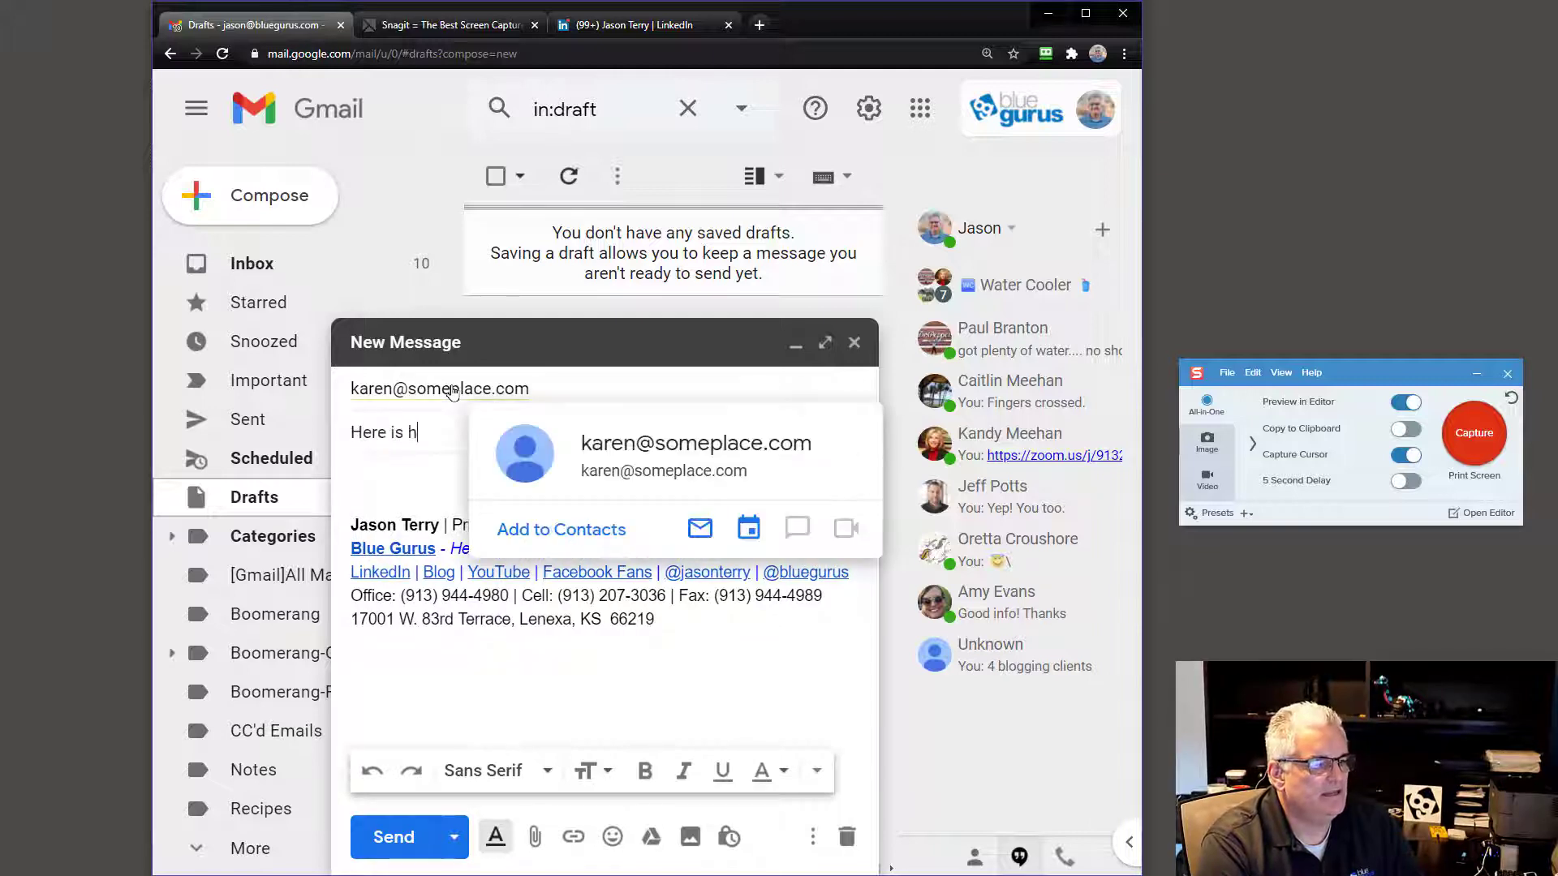
pyautogui.write('how you')
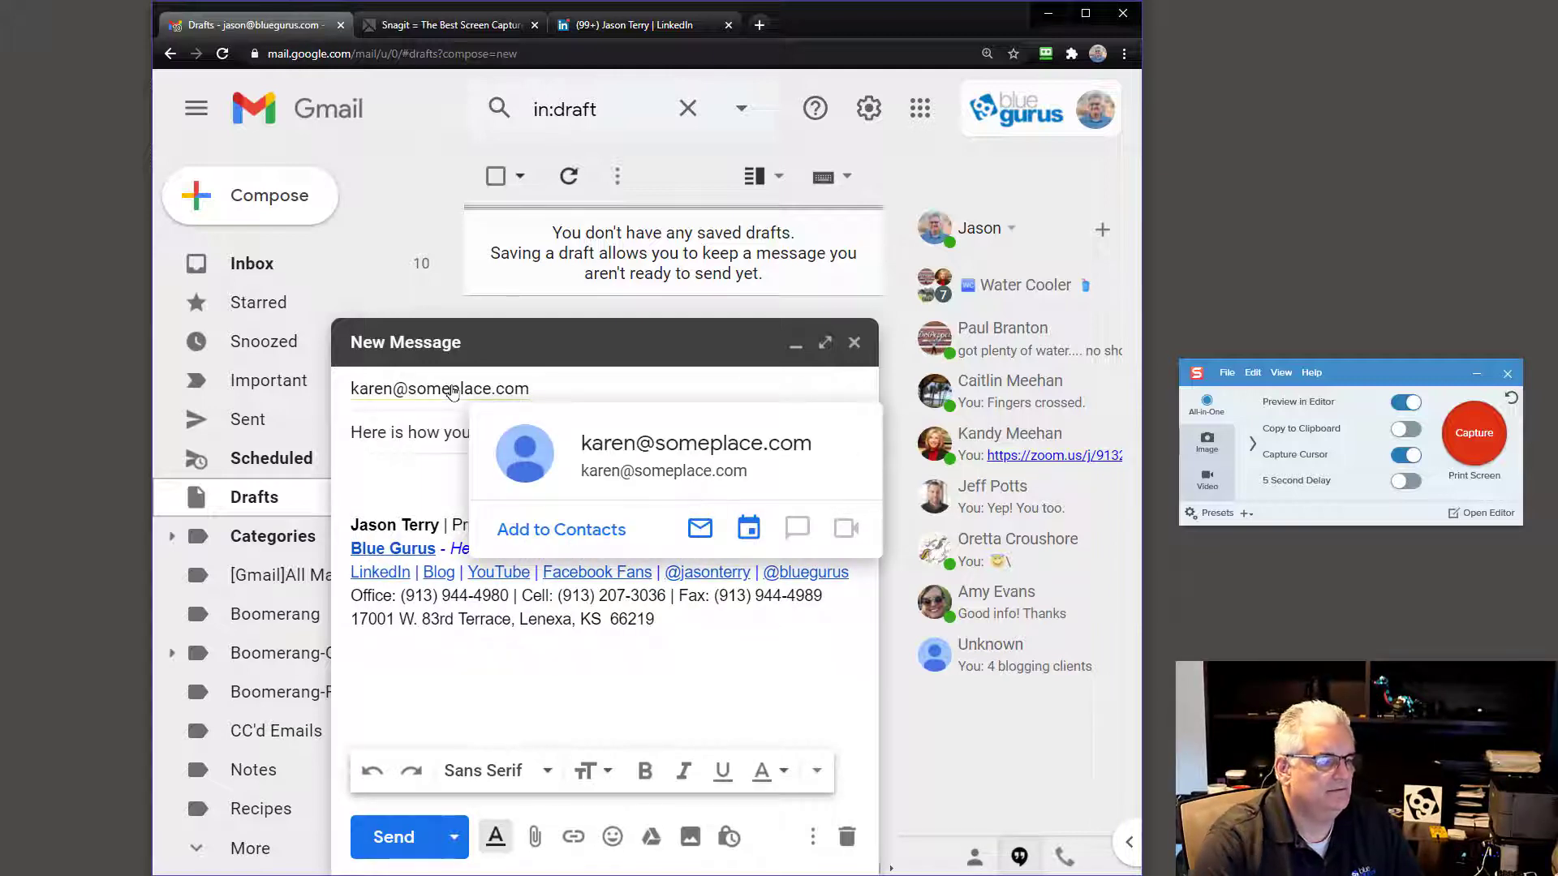
pyautogui.write(' edit')
pyautogui.press('Tab')
pyautogui.click(431, 499)
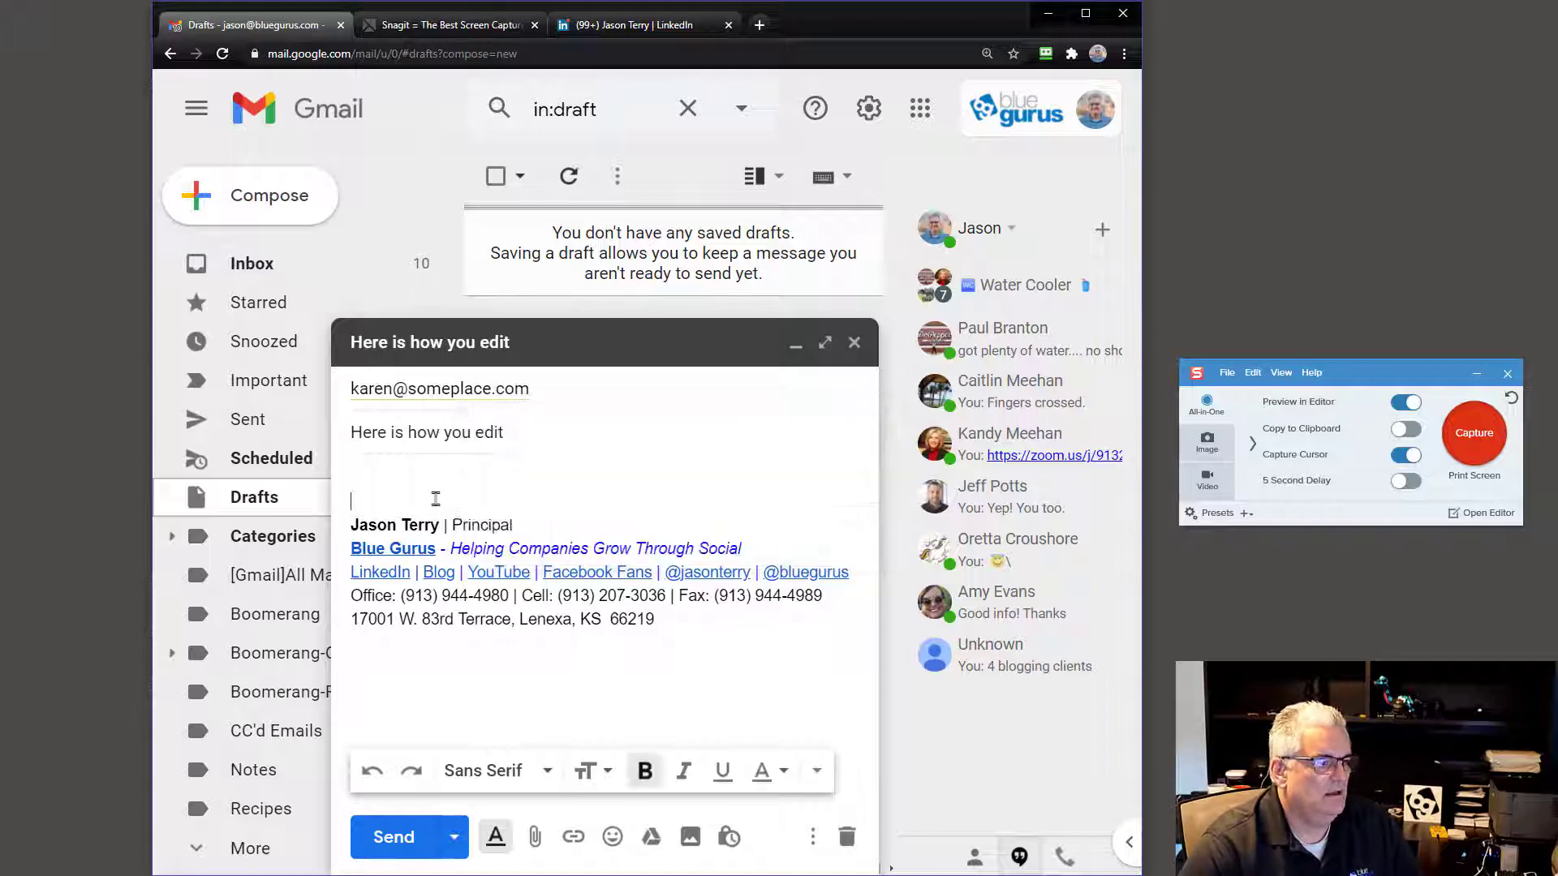
pyautogui.click(533, 431)
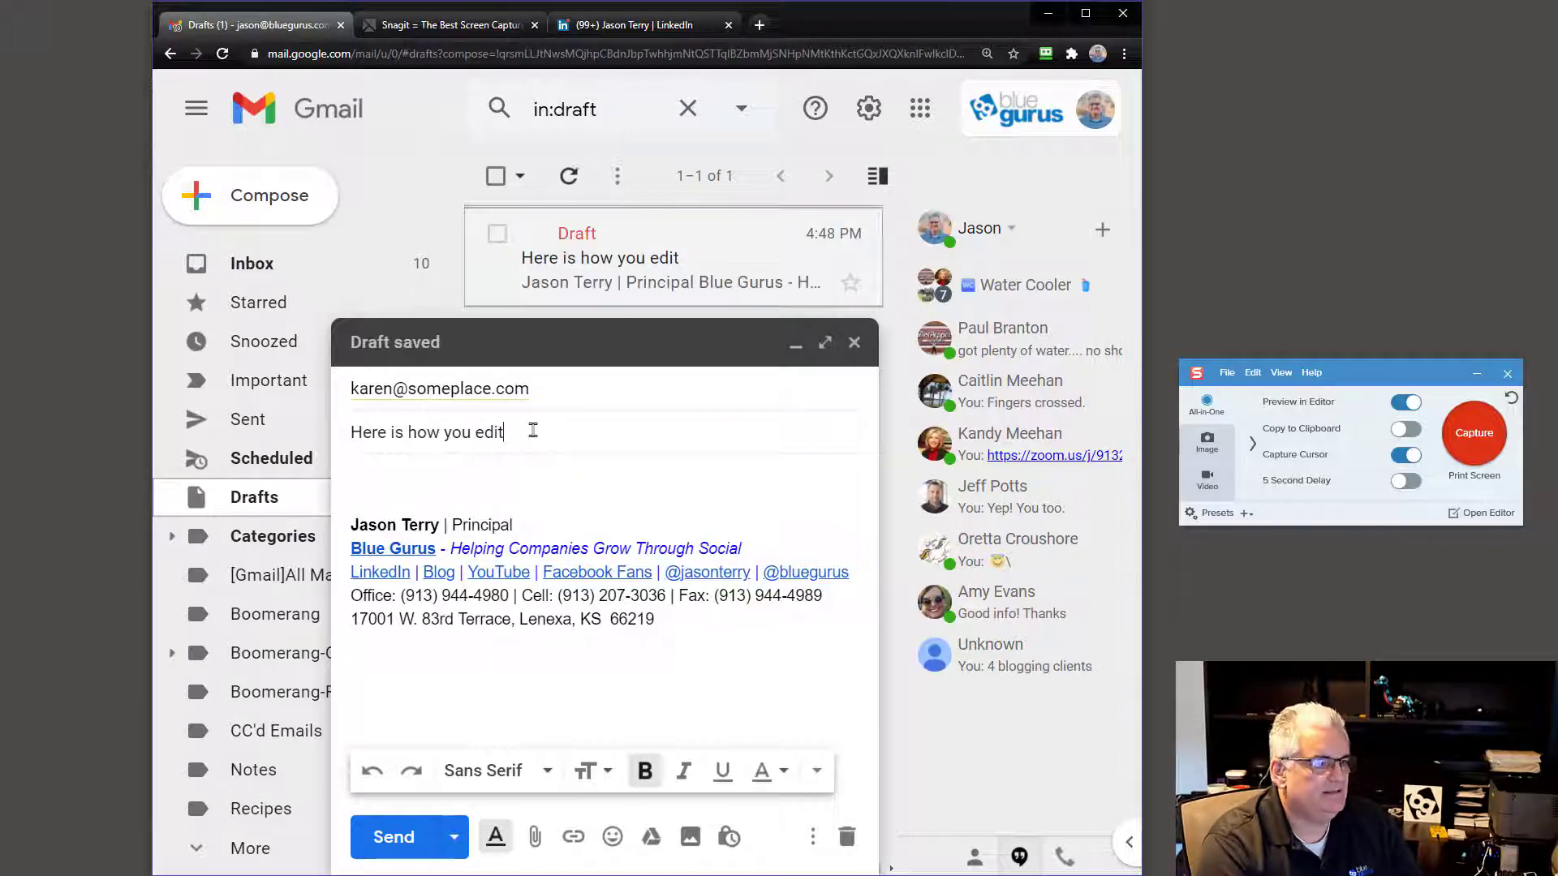
pyautogui.write('your ')
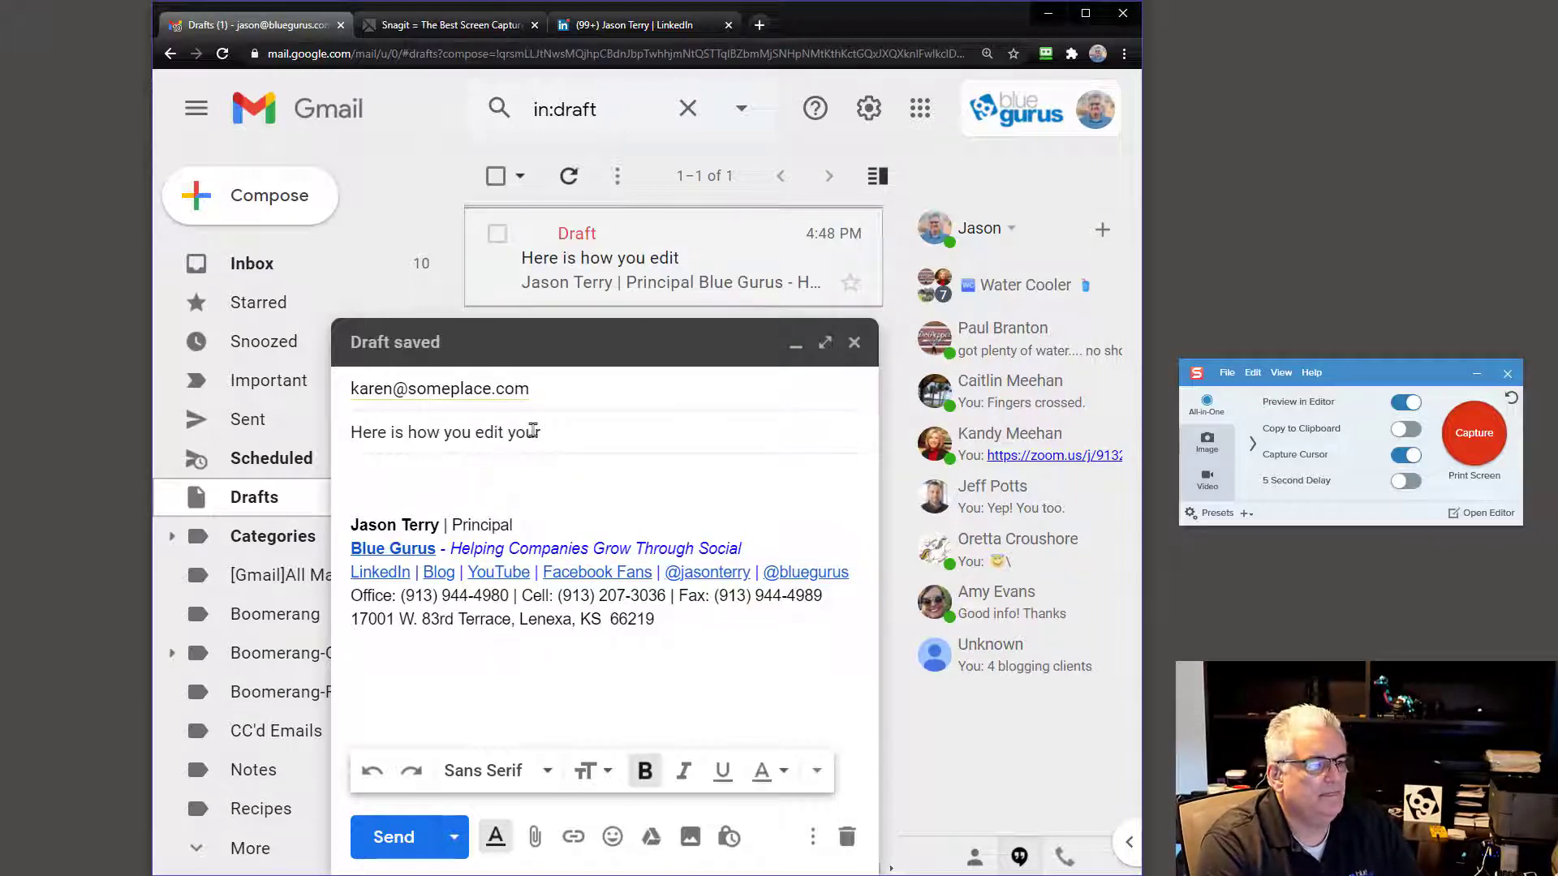
pyautogui.write('professional ')
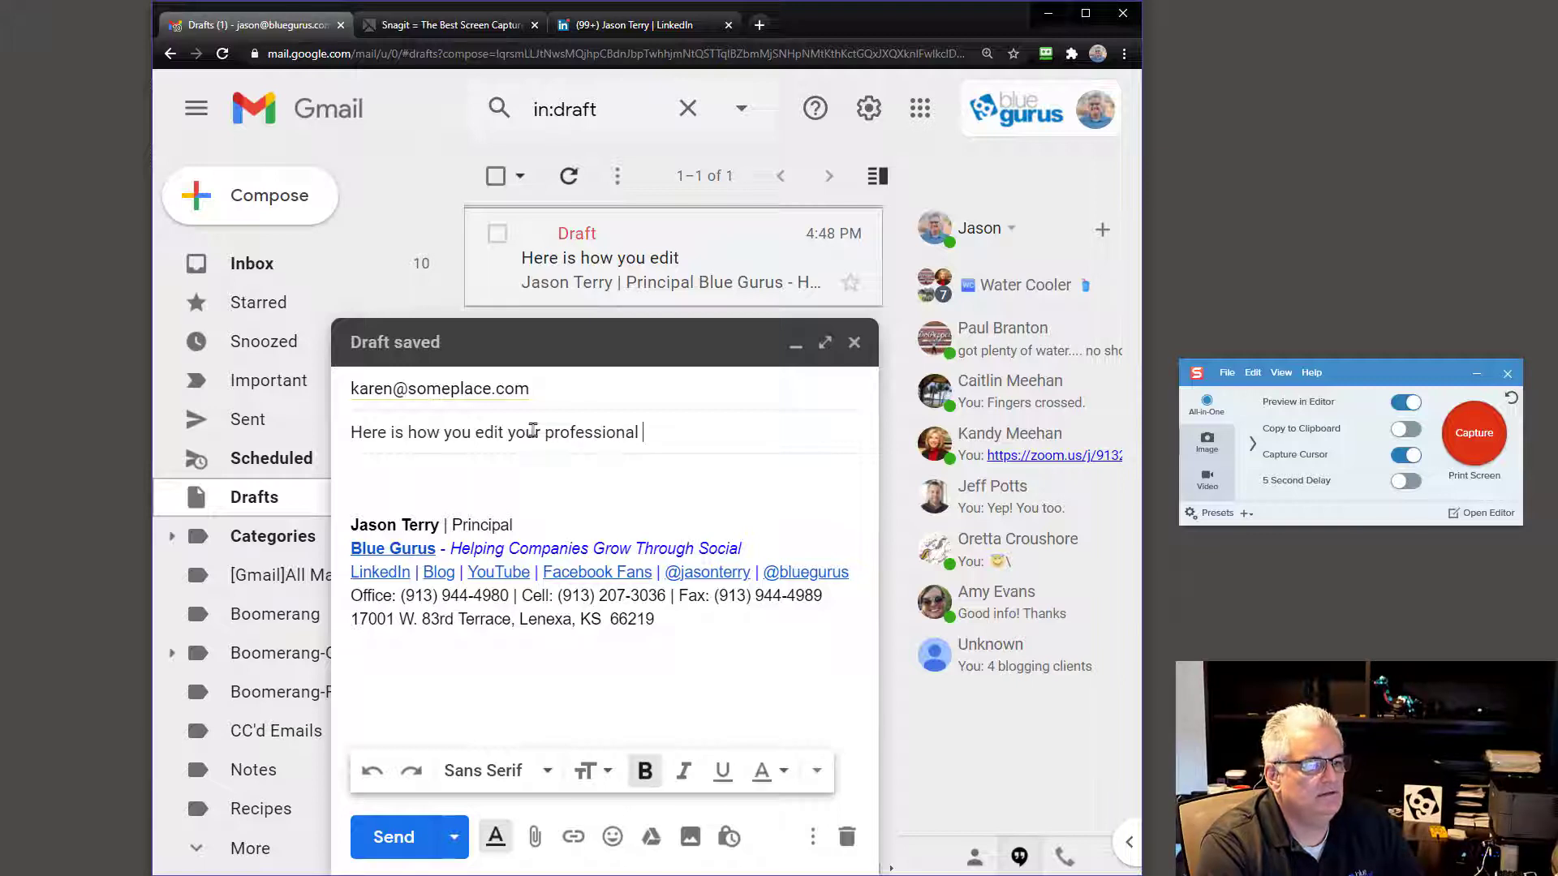
pyautogui.write('headline on LinkedIn')
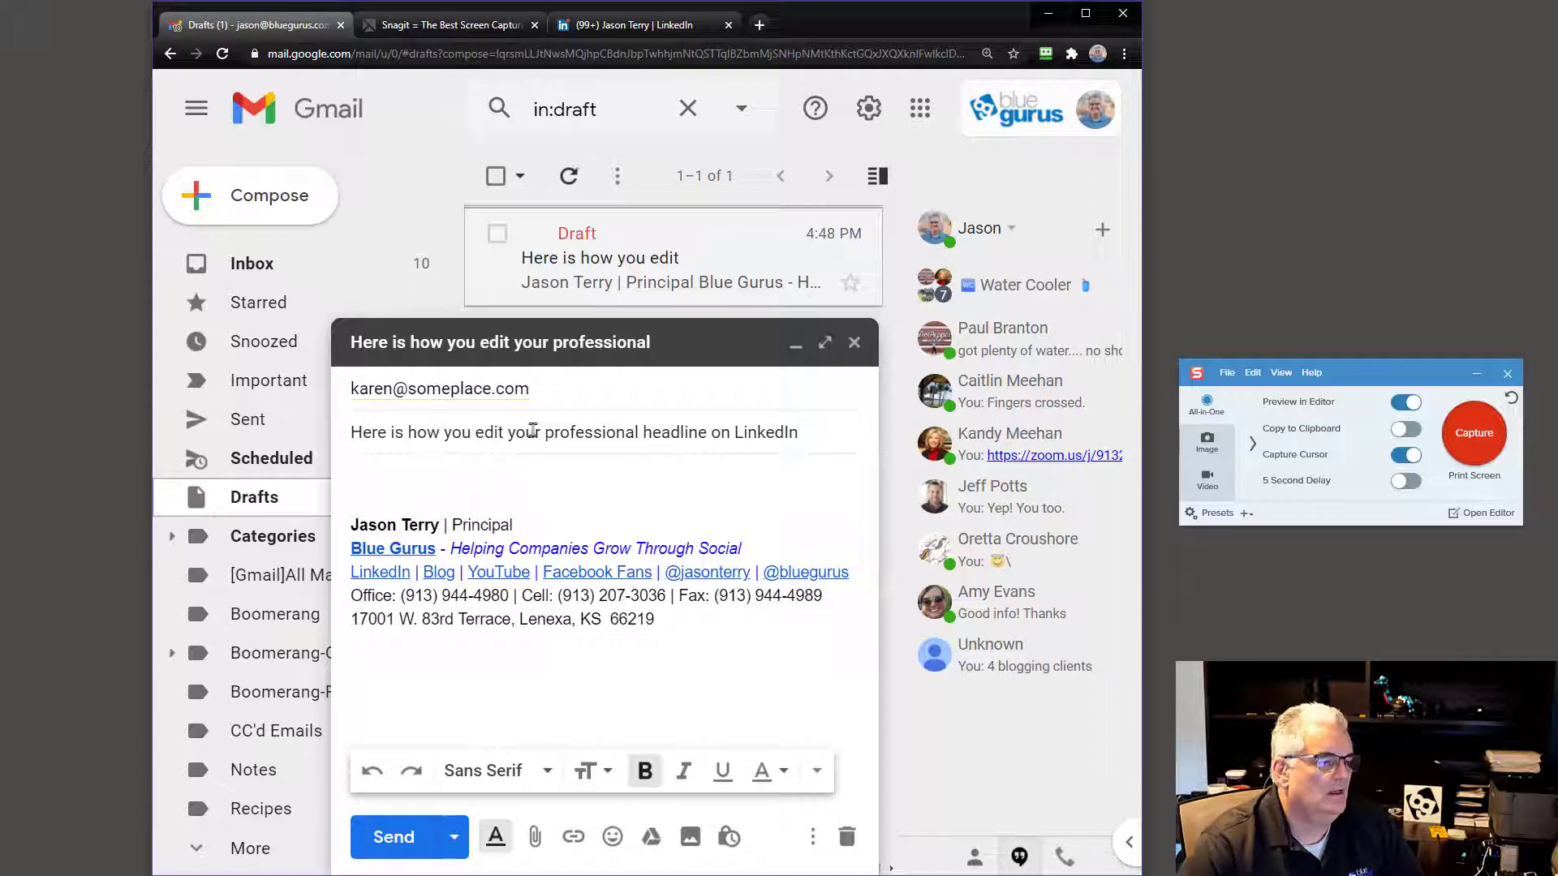
pyautogui.click(565, 478)
# Step: Paste the Snagit capture into the draft body, then go to the LinkedIn profile tab
pyautogui.hotkey('ctrl', 'v')
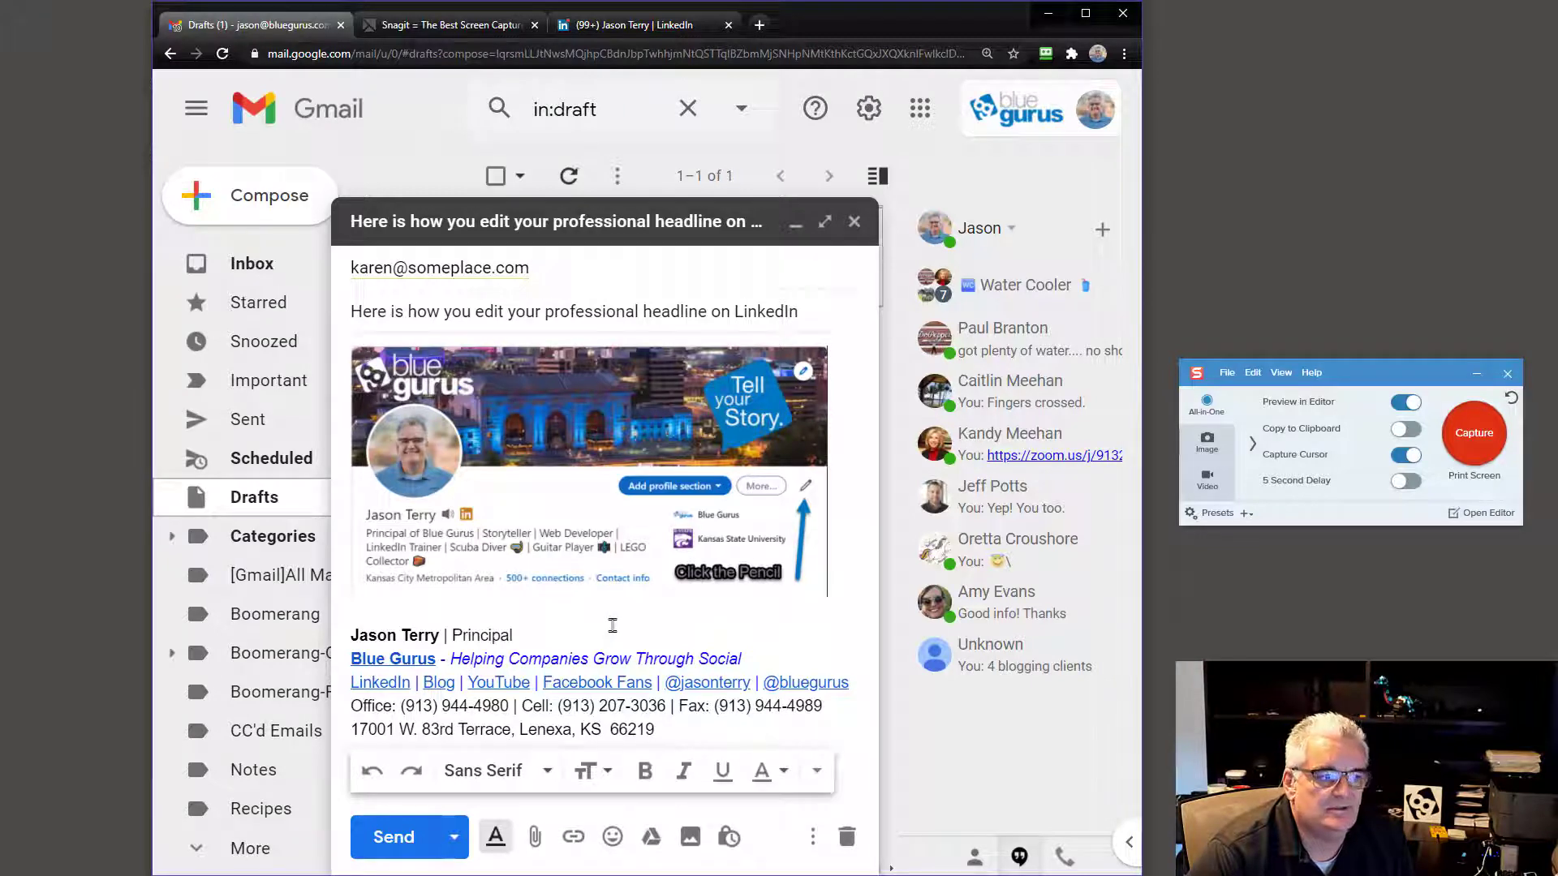
pyautogui.click(601, 25)
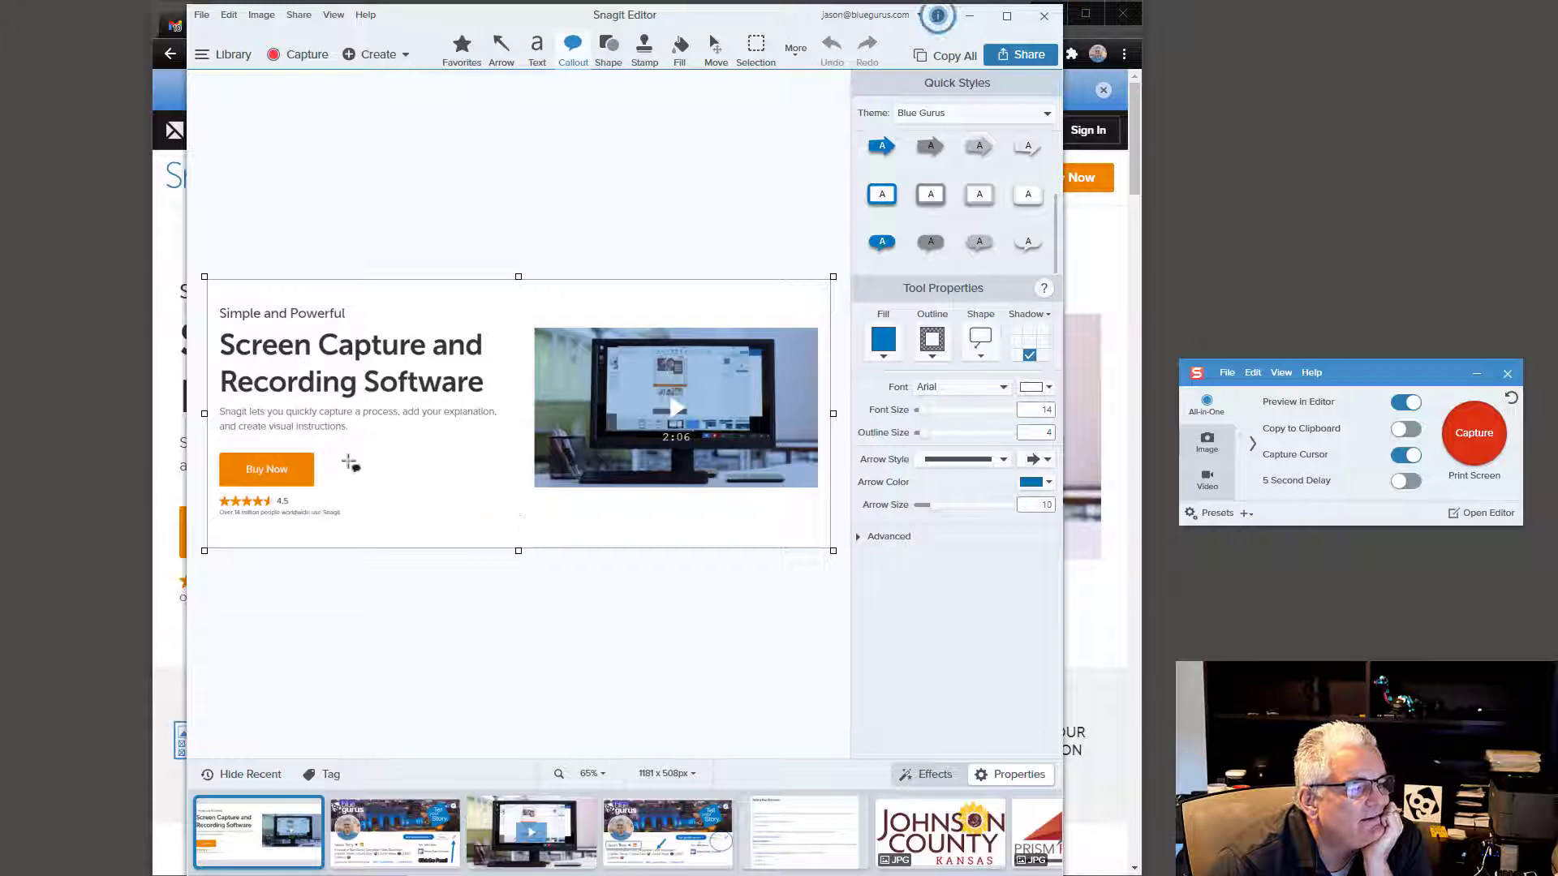
# Step: Drag out a callout reading 'This is really interesting' in bold 24-pt text
pyautogui.moveTo(364, 459)
pyautogui.mouseDown()
pyautogui.moveTo(635, 549)
pyautogui.moveTo(579, 530)
pyautogui.mouseUp()
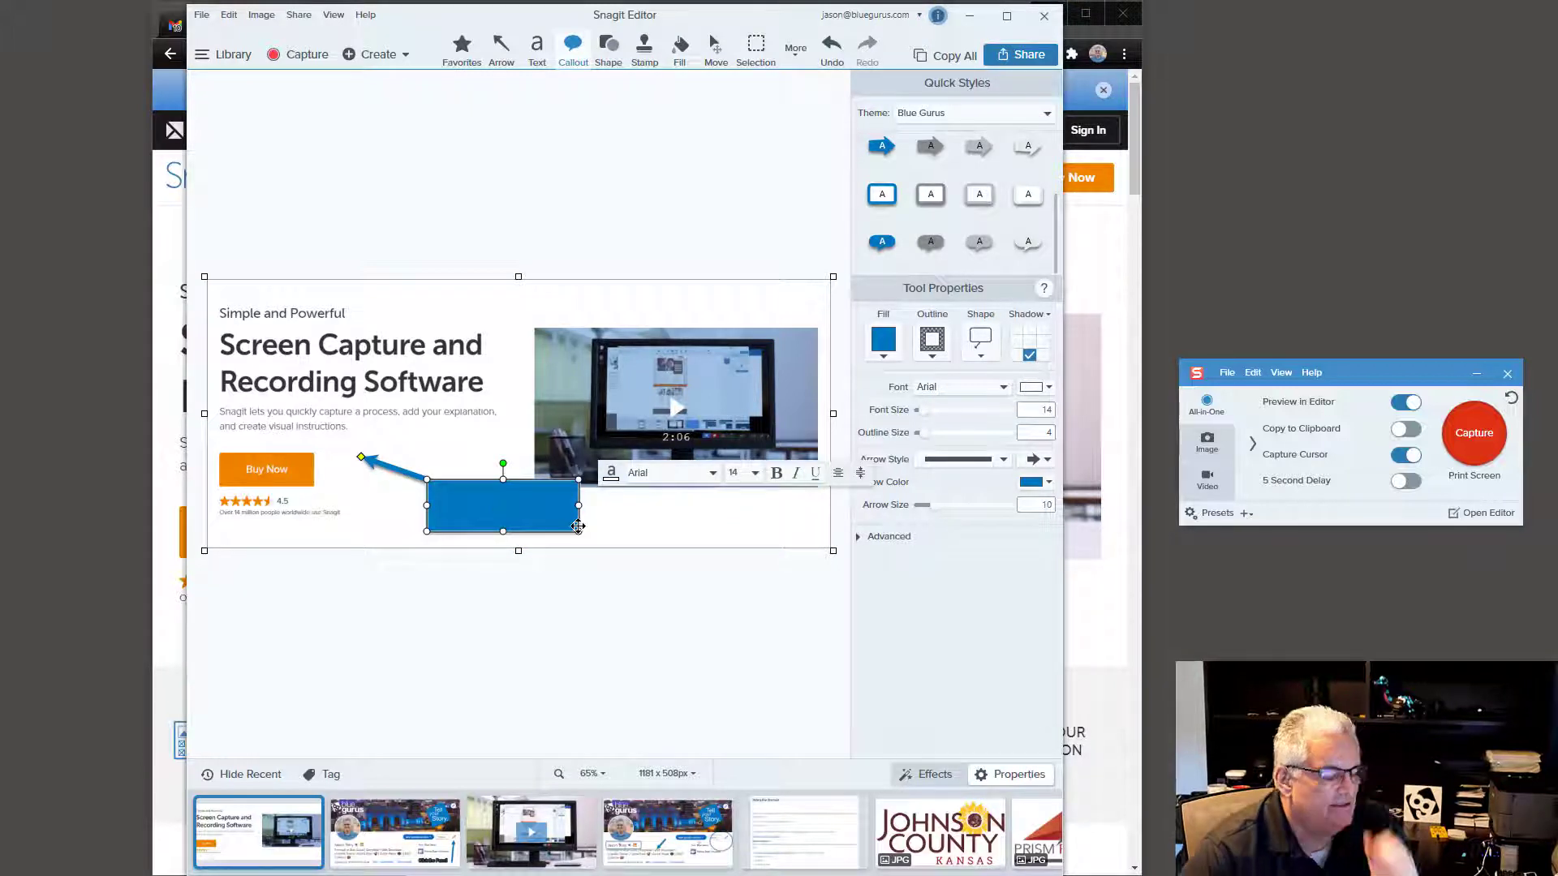
pyautogui.write('This is real')
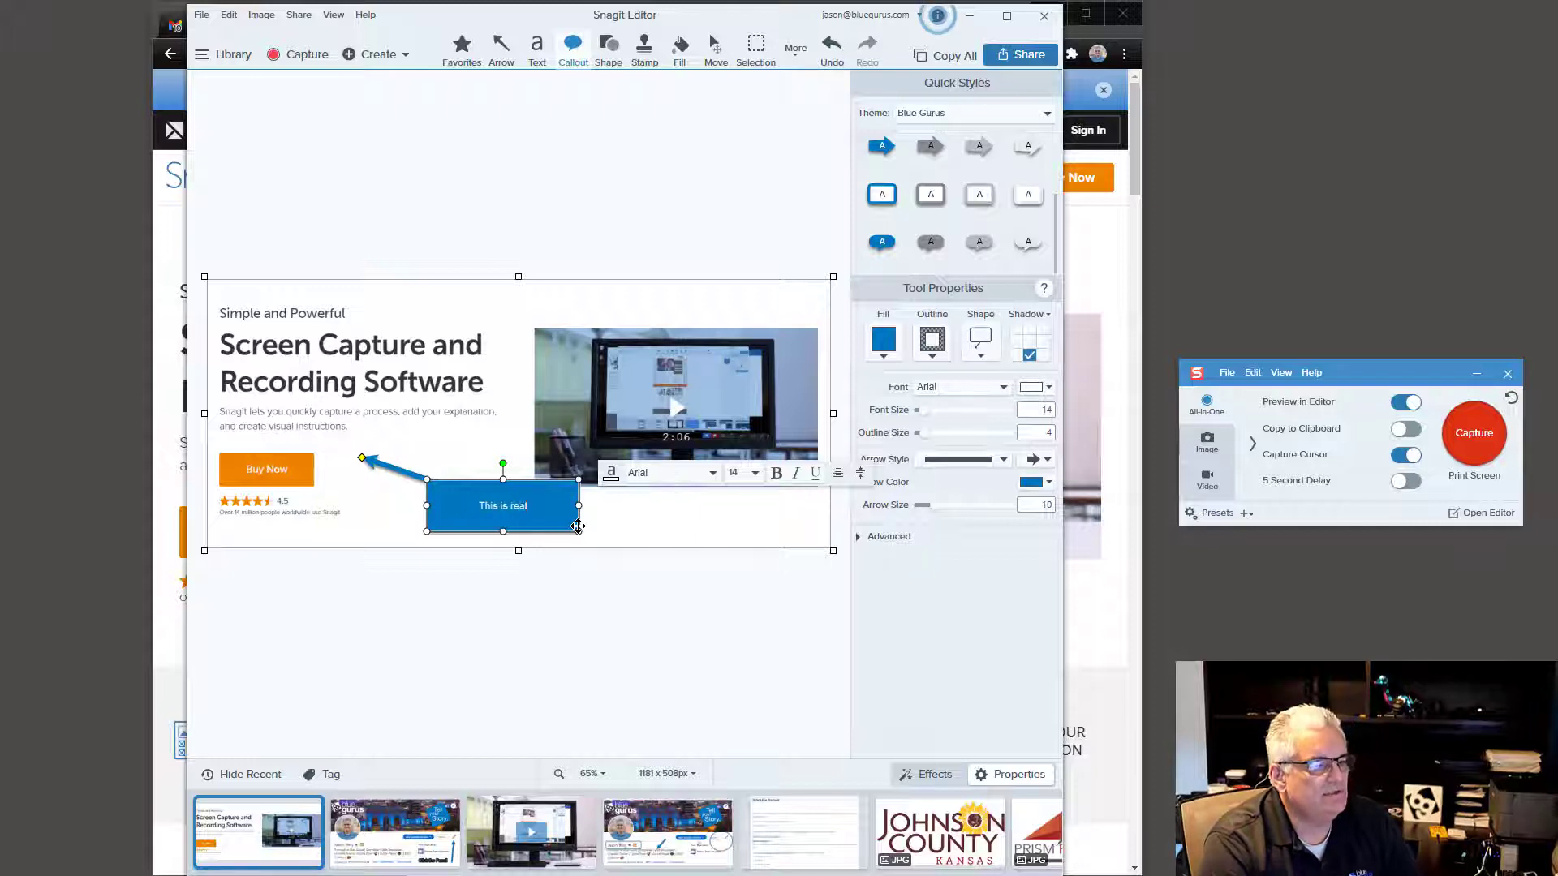
pyautogui.write('ly interesting')
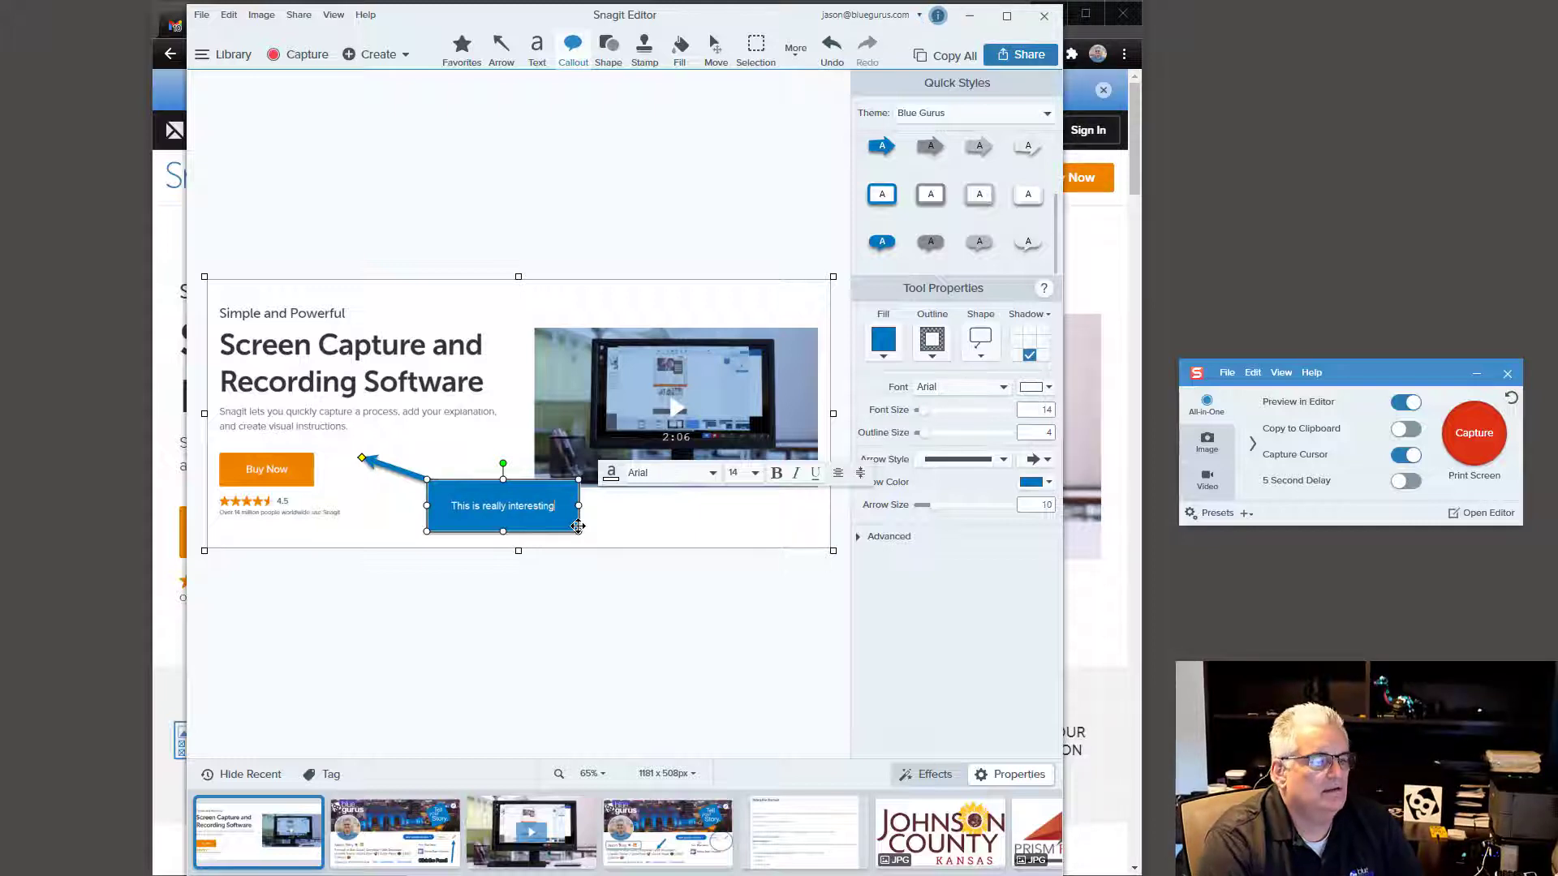
pyautogui.click(753, 473)
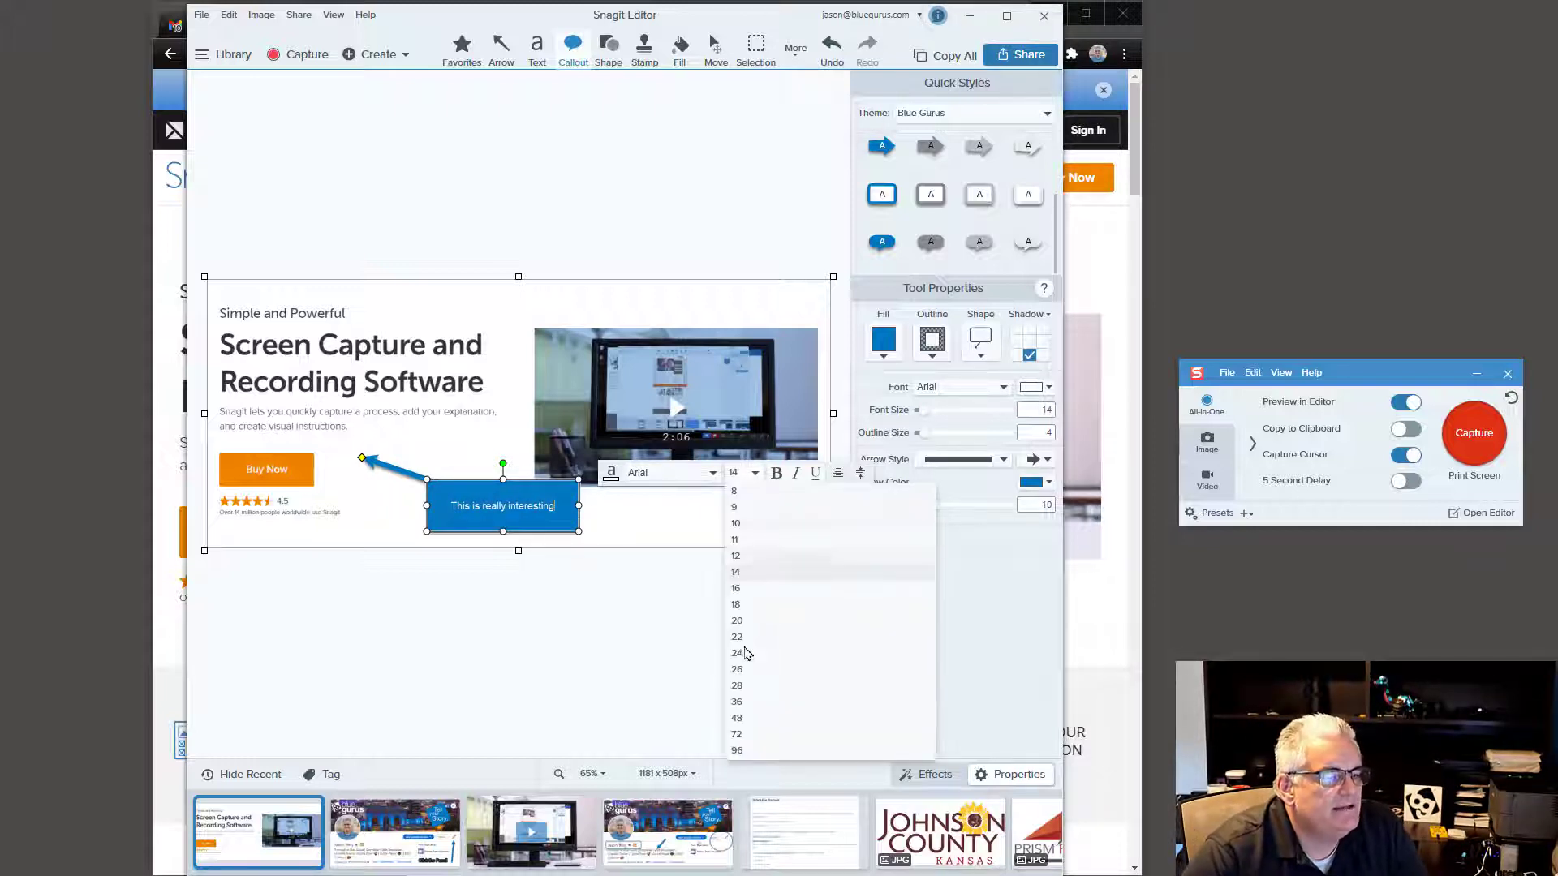
pyautogui.click(738, 637)
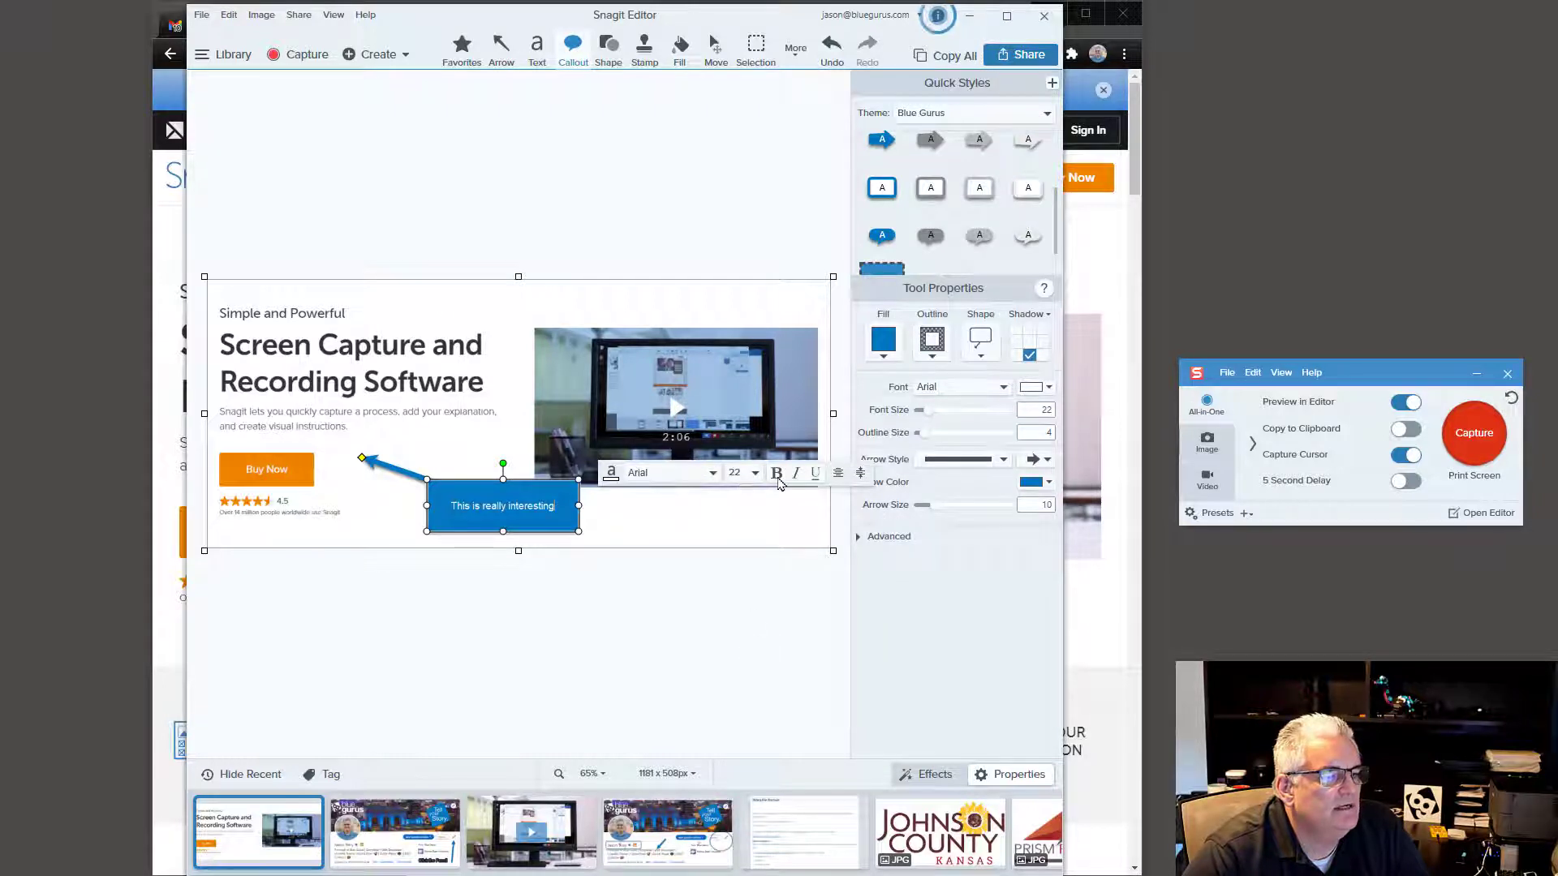
pyautogui.click(776, 474)
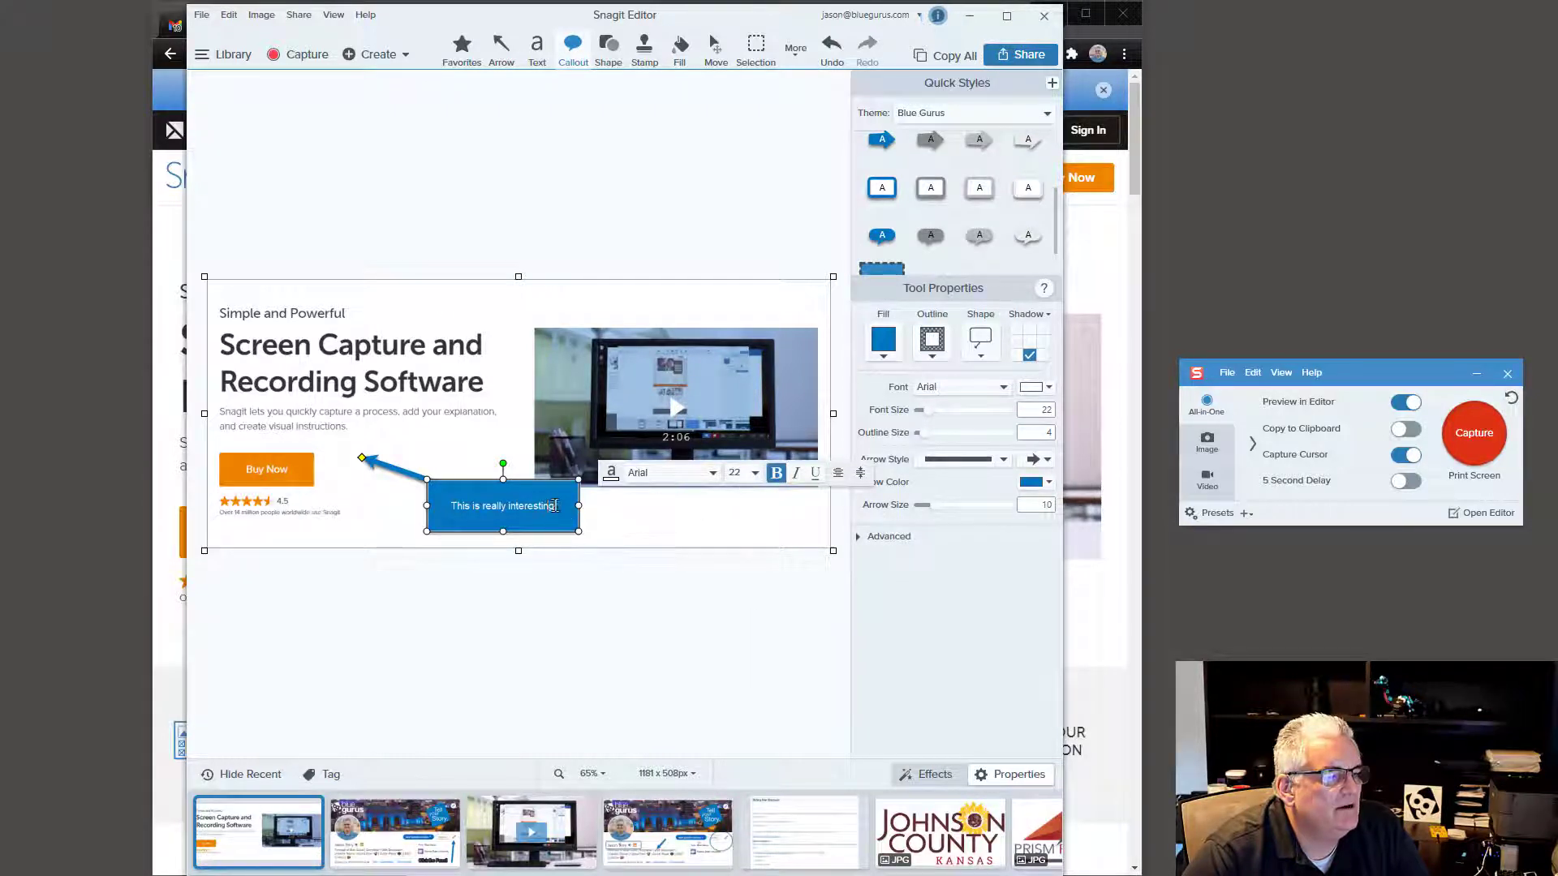
pyautogui.hotkey('ctrl', 'a')
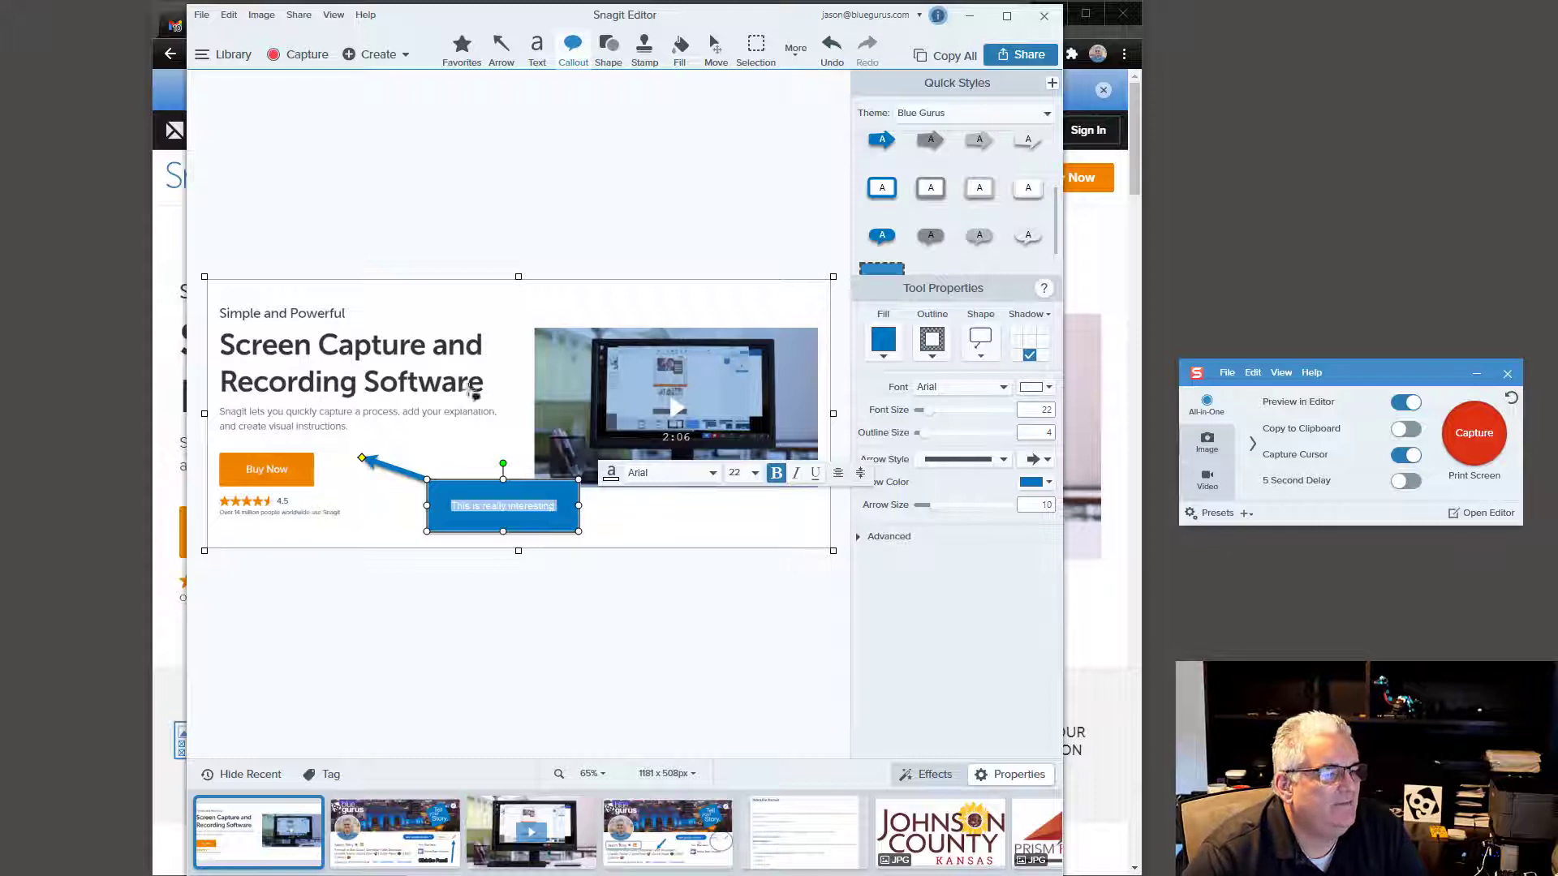
pyautogui.click(756, 473)
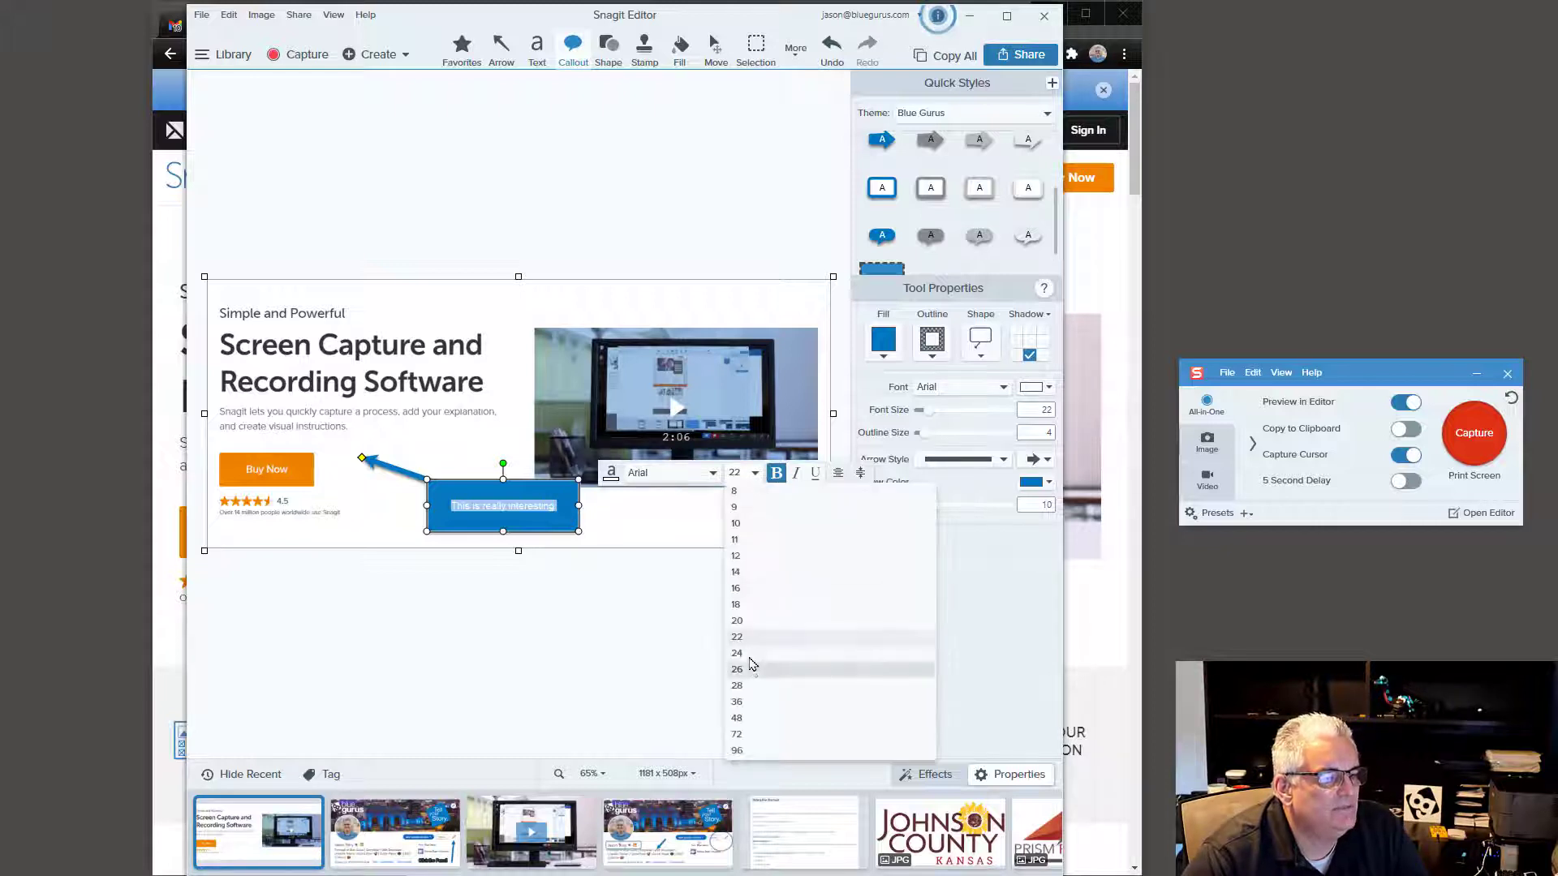
pyautogui.click(762, 653)
pyautogui.click(777, 475)
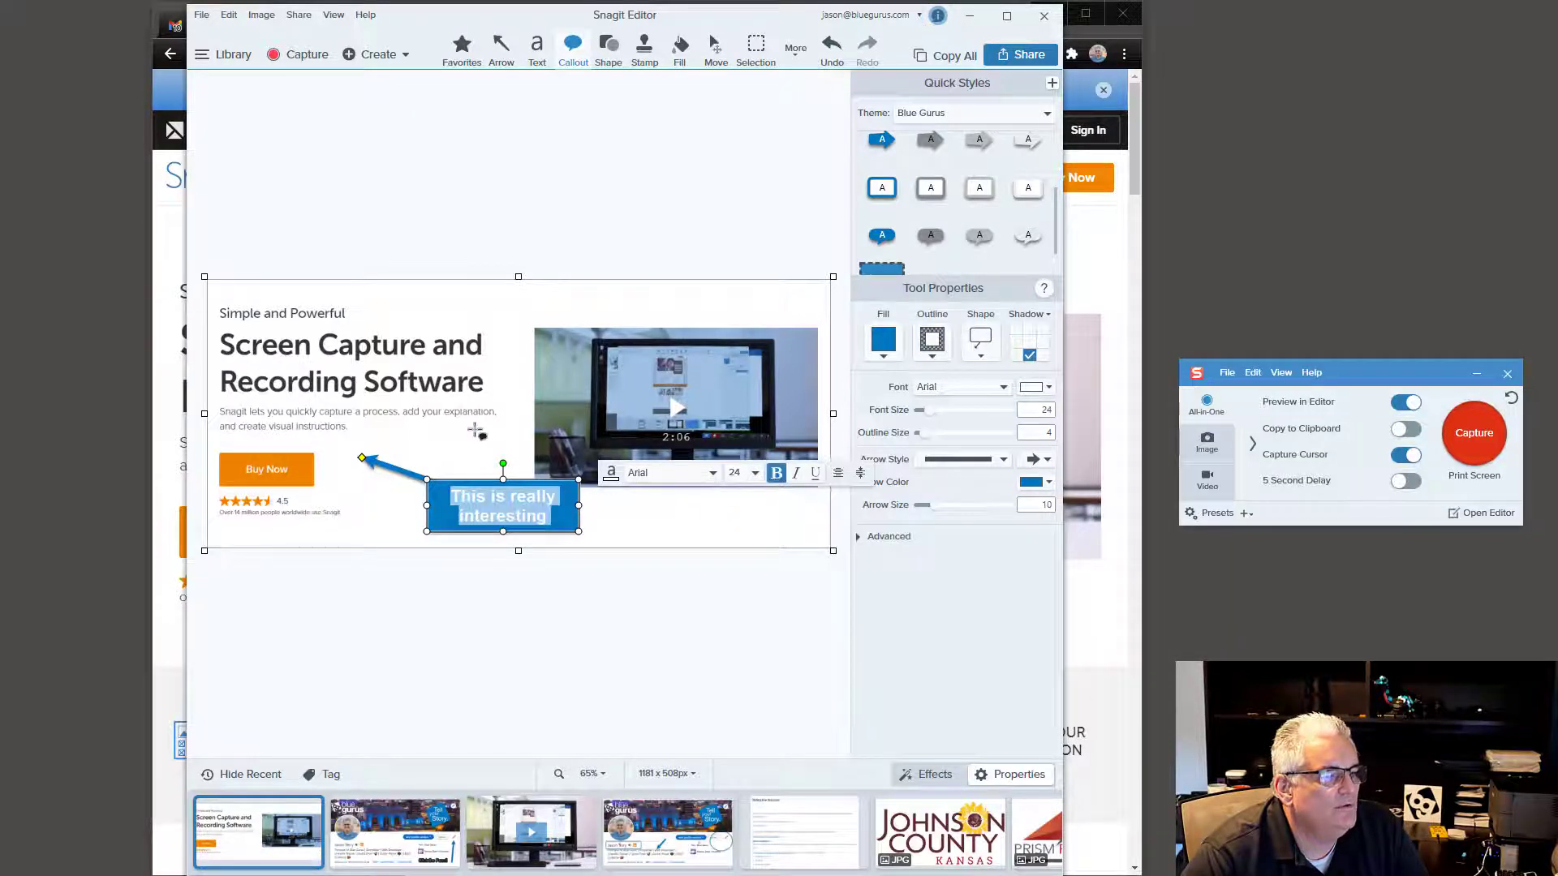
pyautogui.press('Escape')
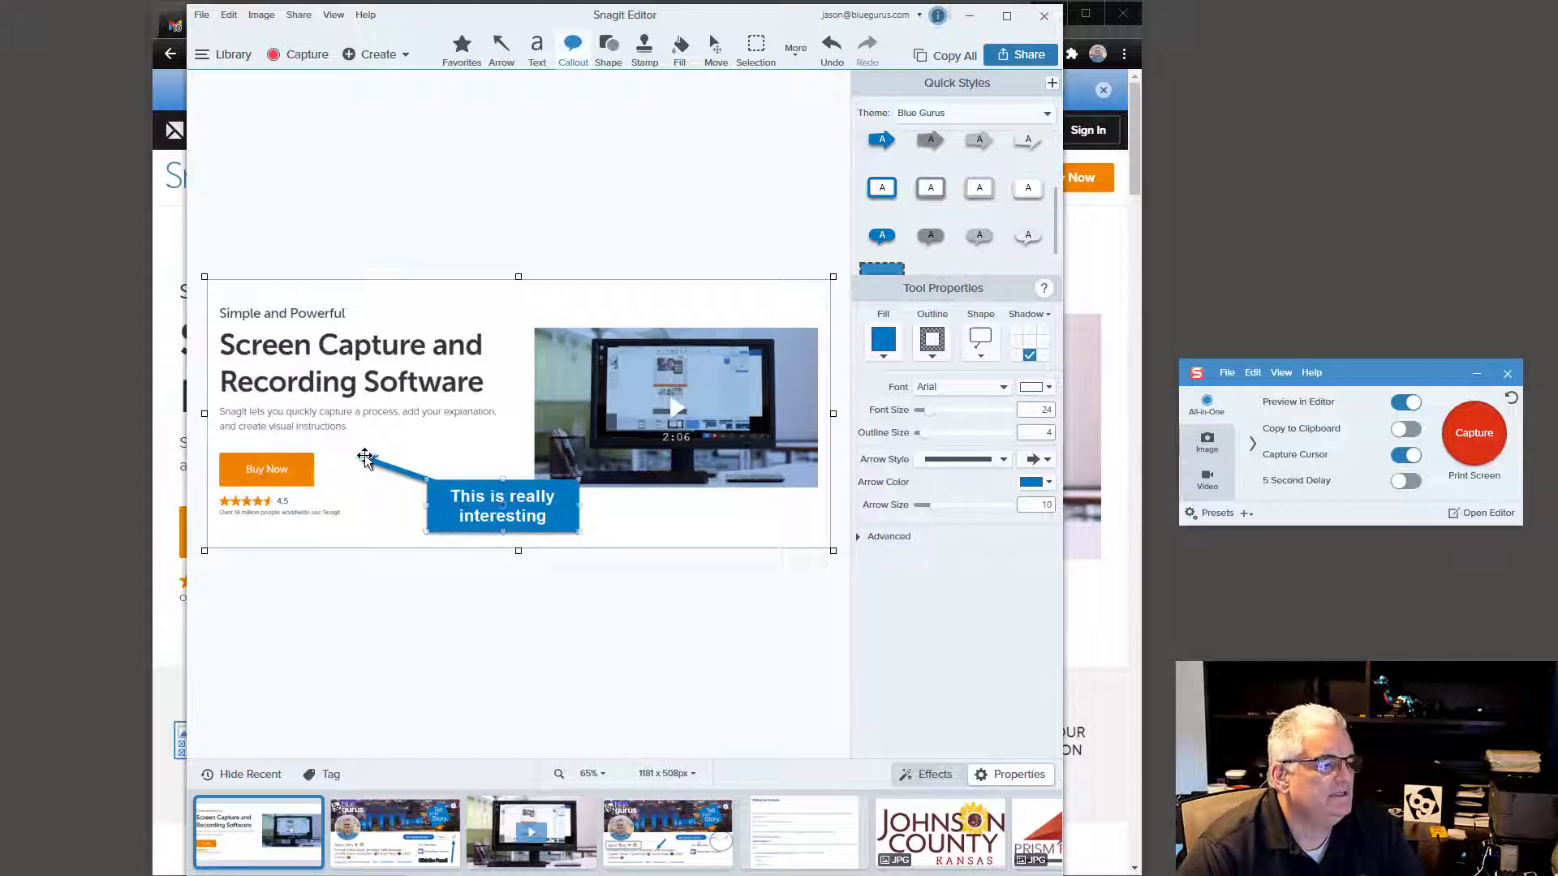
# Step: Move the callout so its arrow tip rests on the Buy Now button's right edge
pyautogui.moveTo(361, 458); pyautogui.dragTo(322, 474)
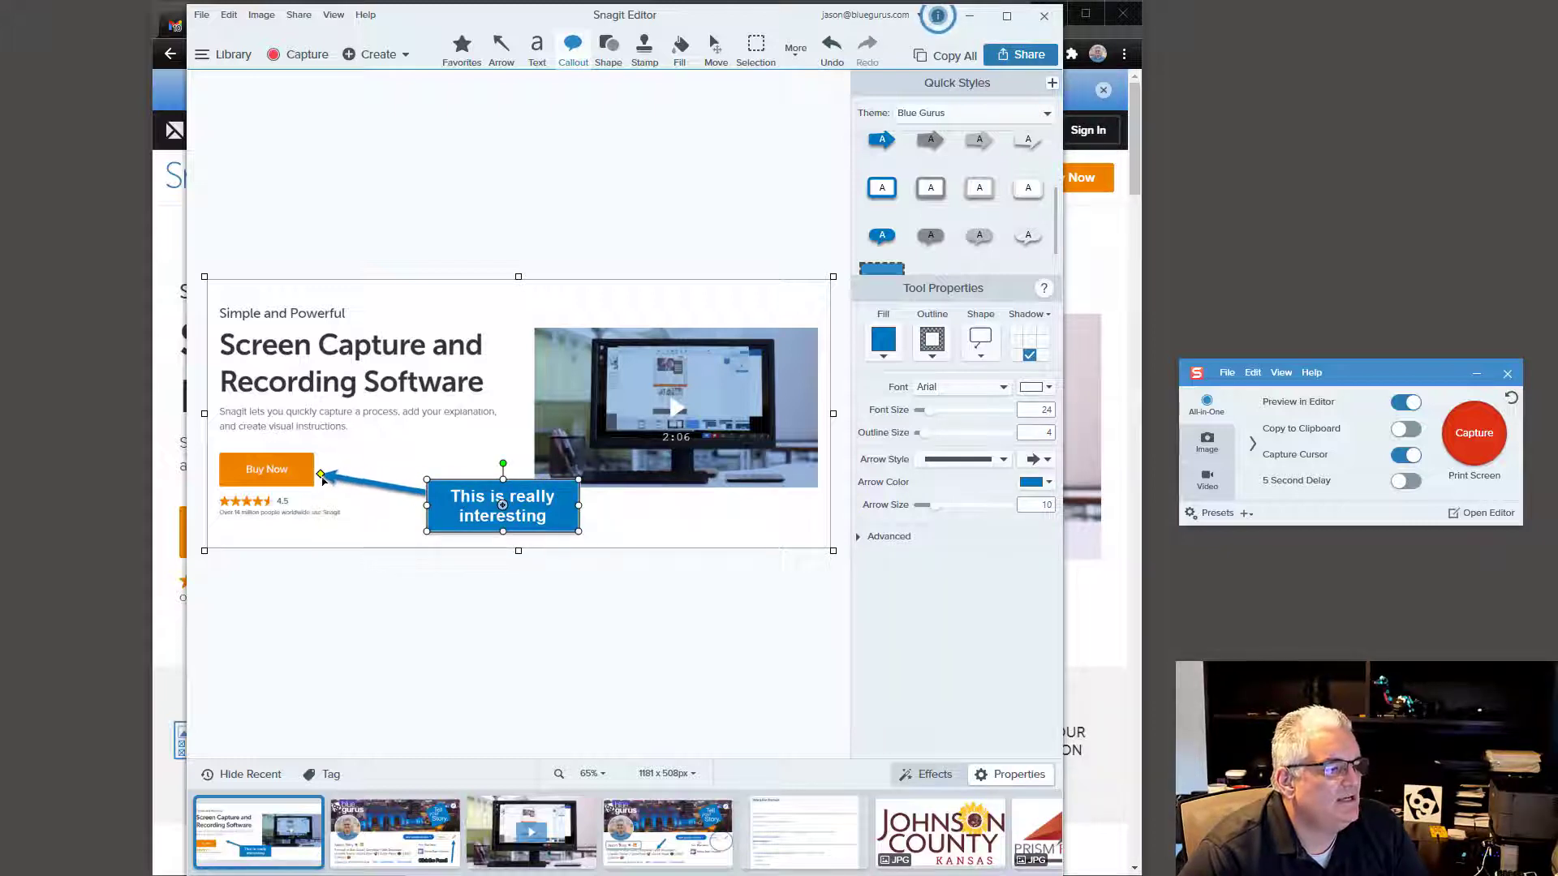
pyautogui.doubleClick(460, 519)
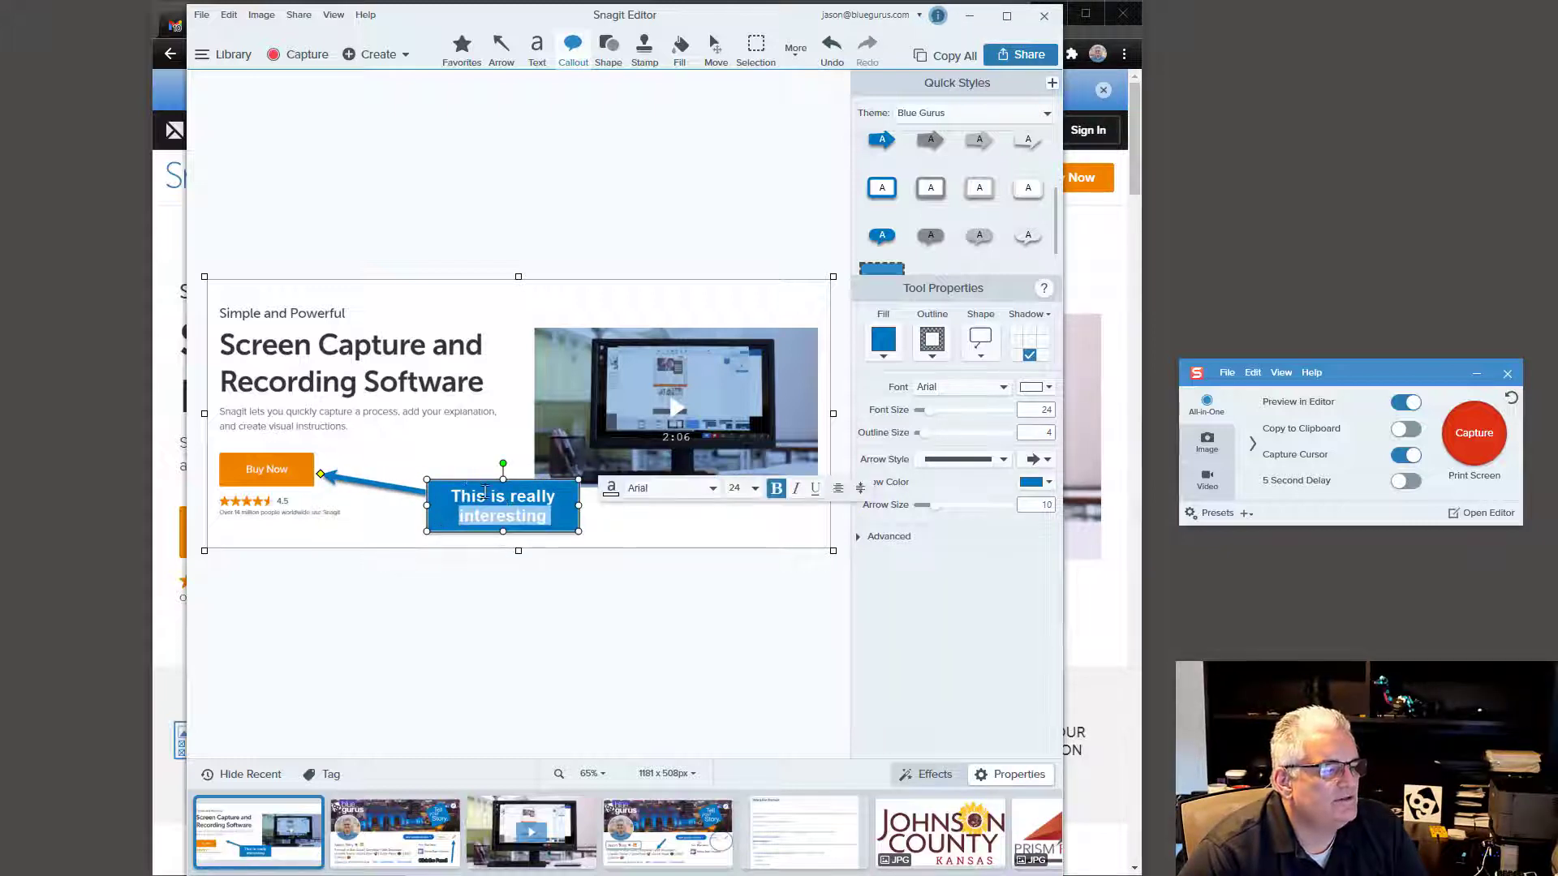
pyautogui.moveTo(498, 483); pyautogui.dragTo(444, 480)
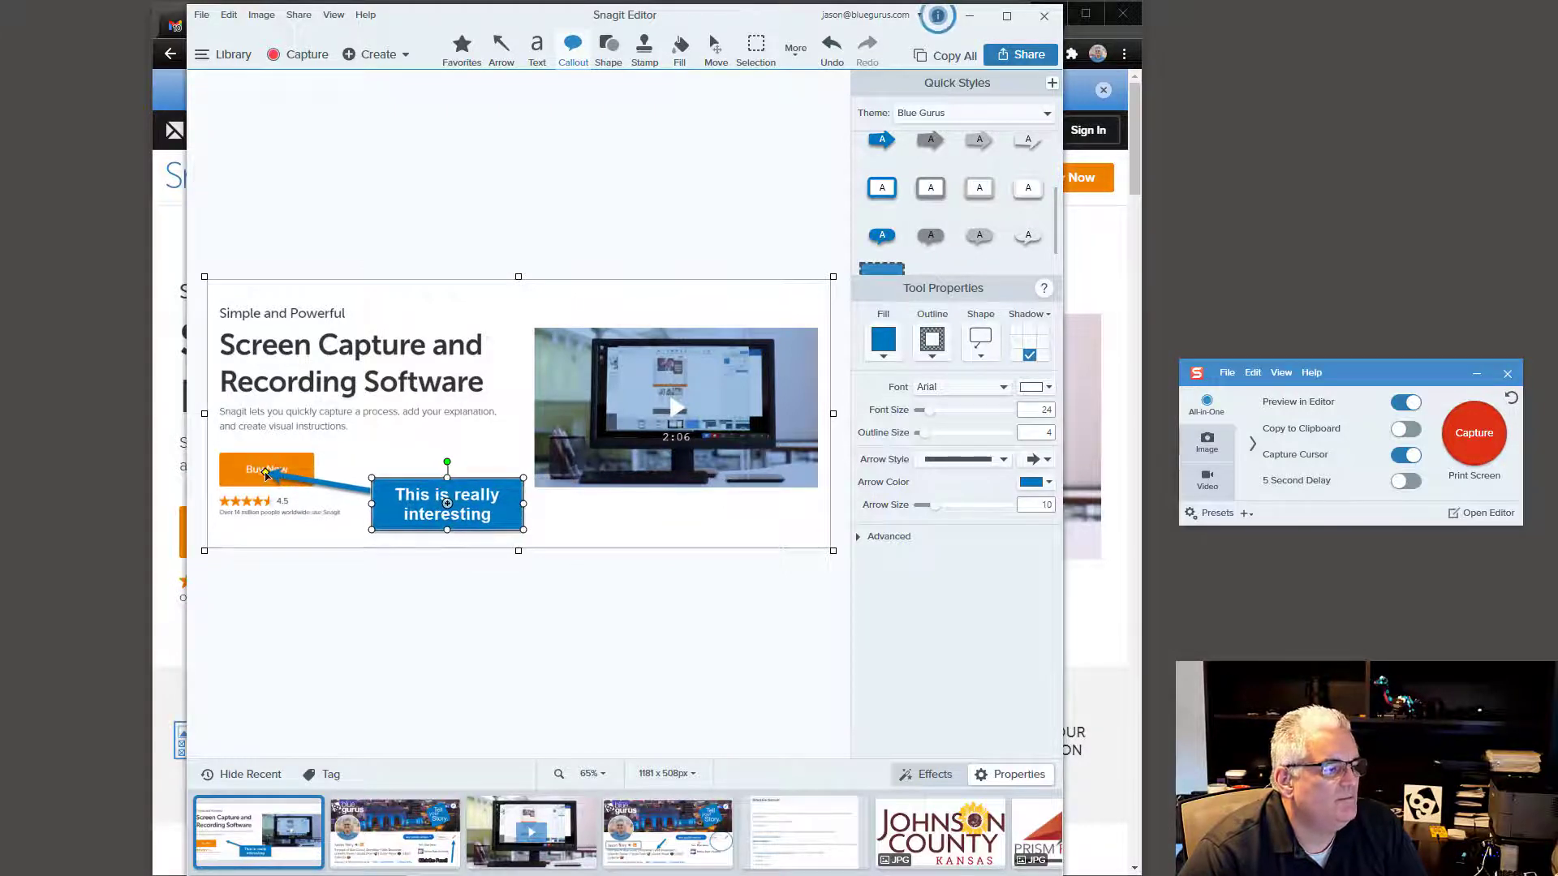
pyautogui.moveTo(265, 472); pyautogui.dragTo(322, 478)
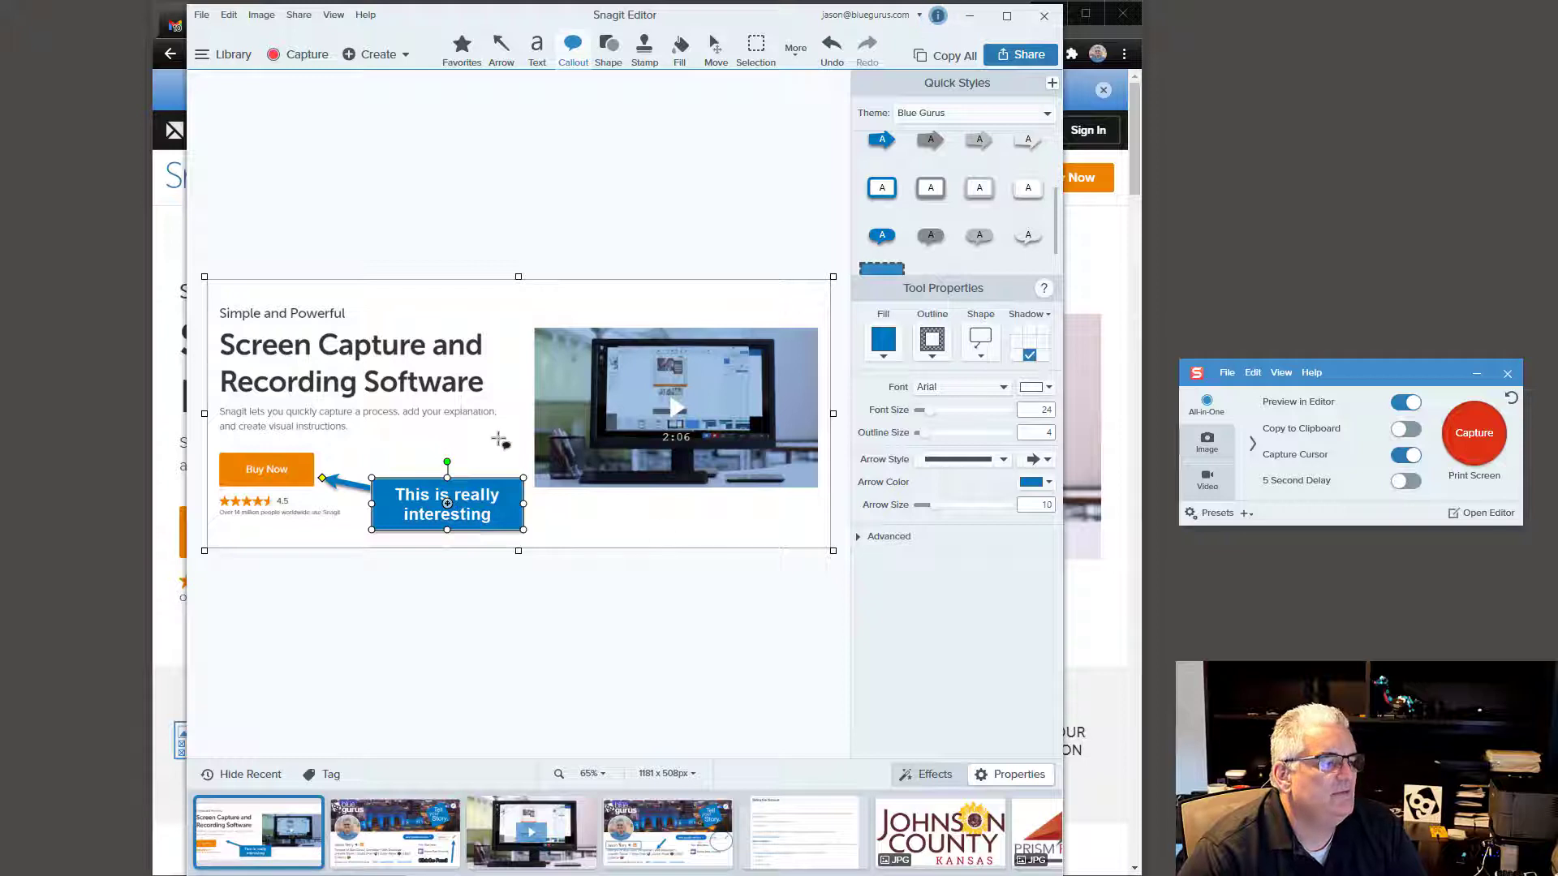
# Step: Place a red cross stamp below the video picture
pyautogui.click(499, 442)
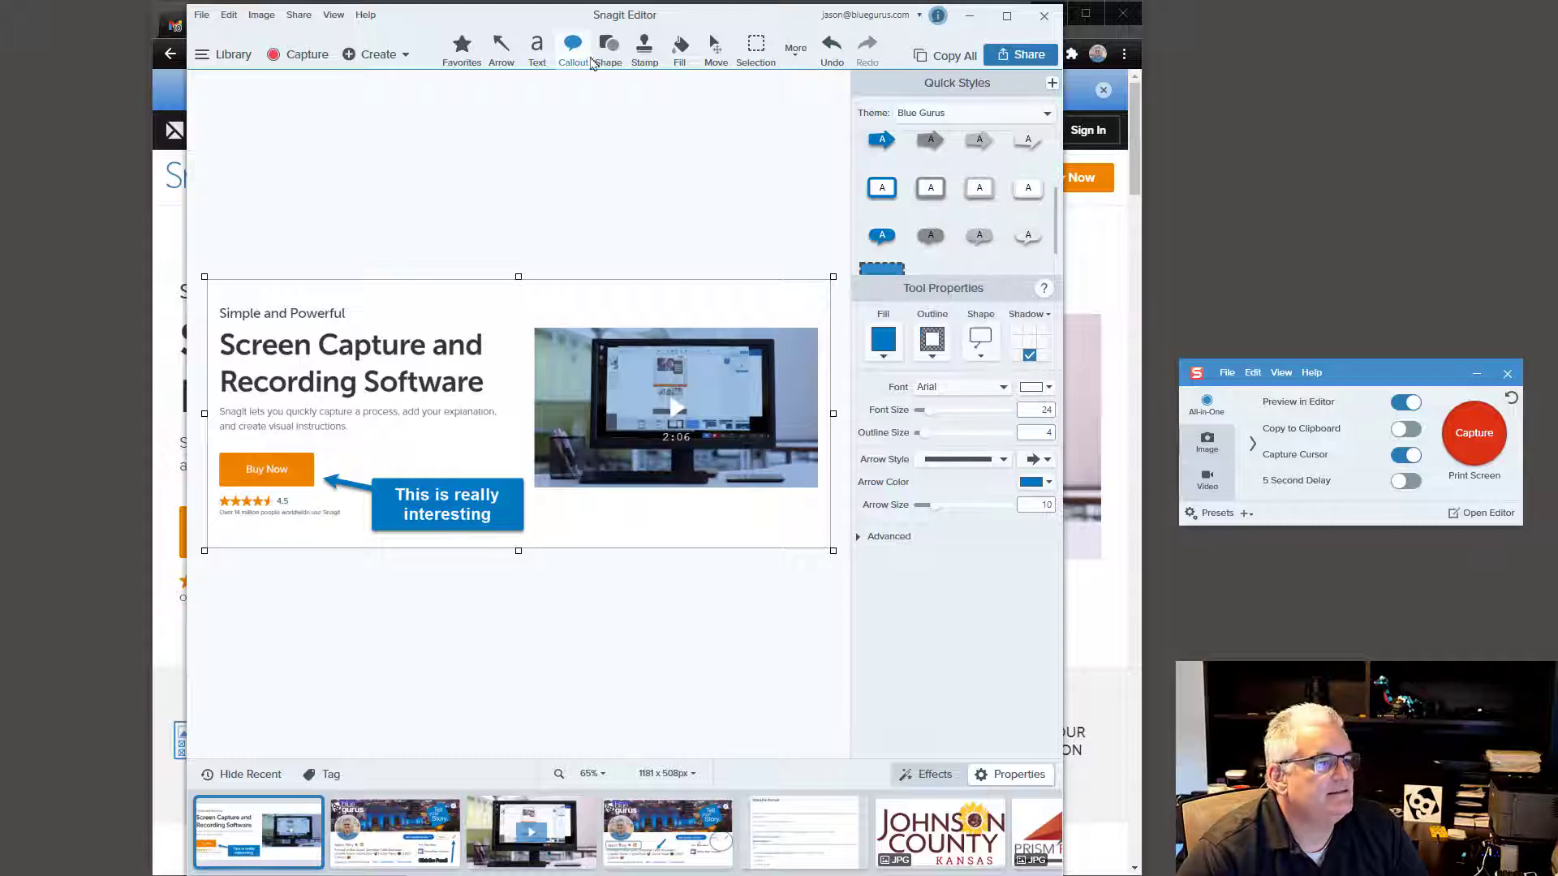
pyautogui.click(607, 49)
pyautogui.click(653, 56)
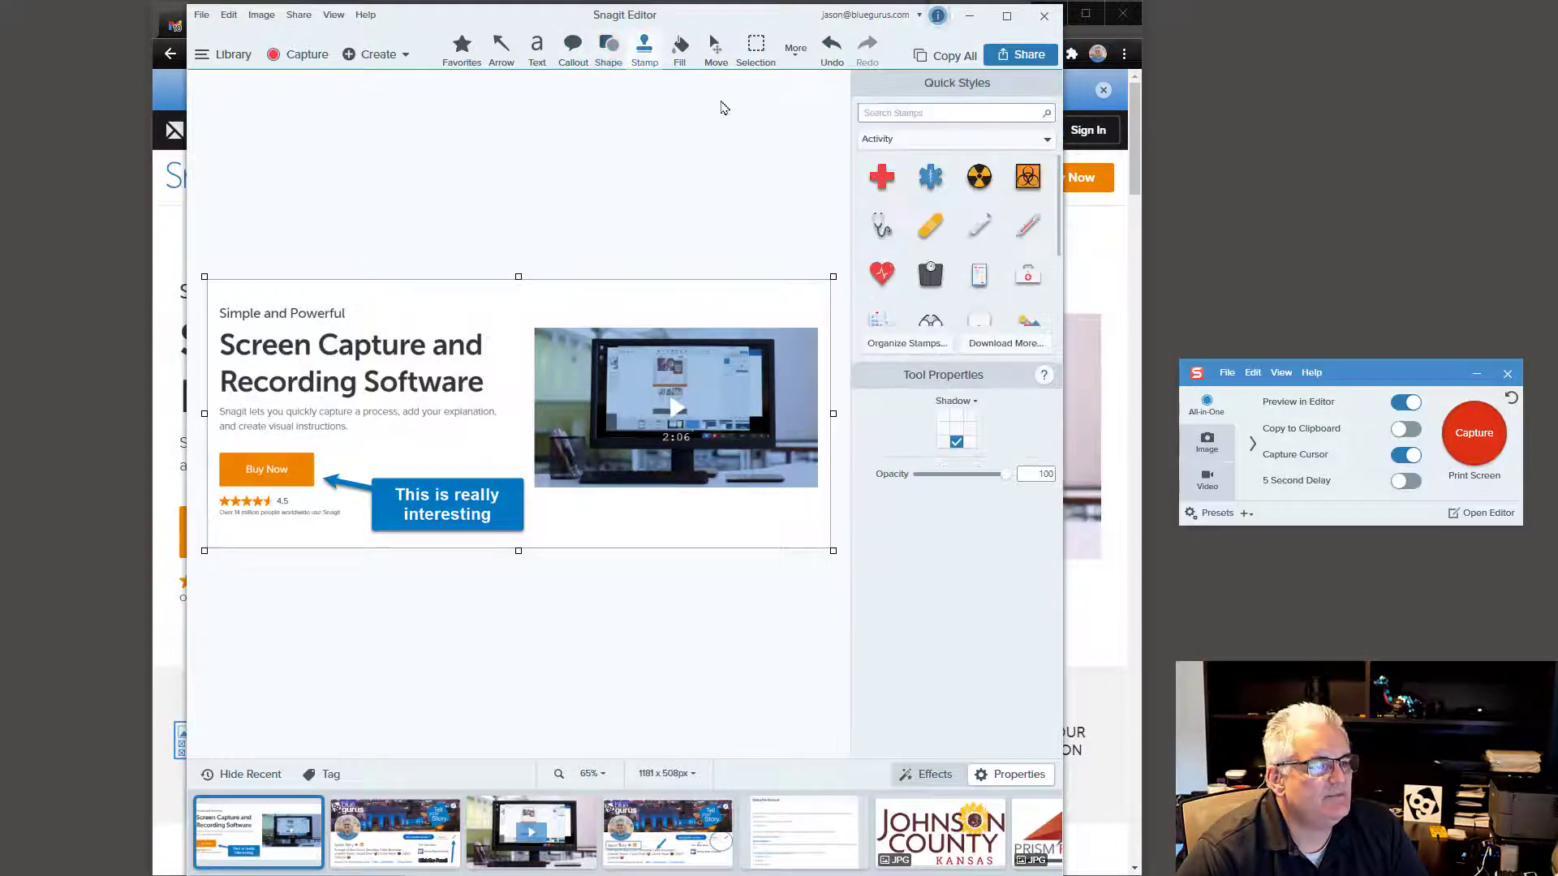
pyautogui.click(879, 174)
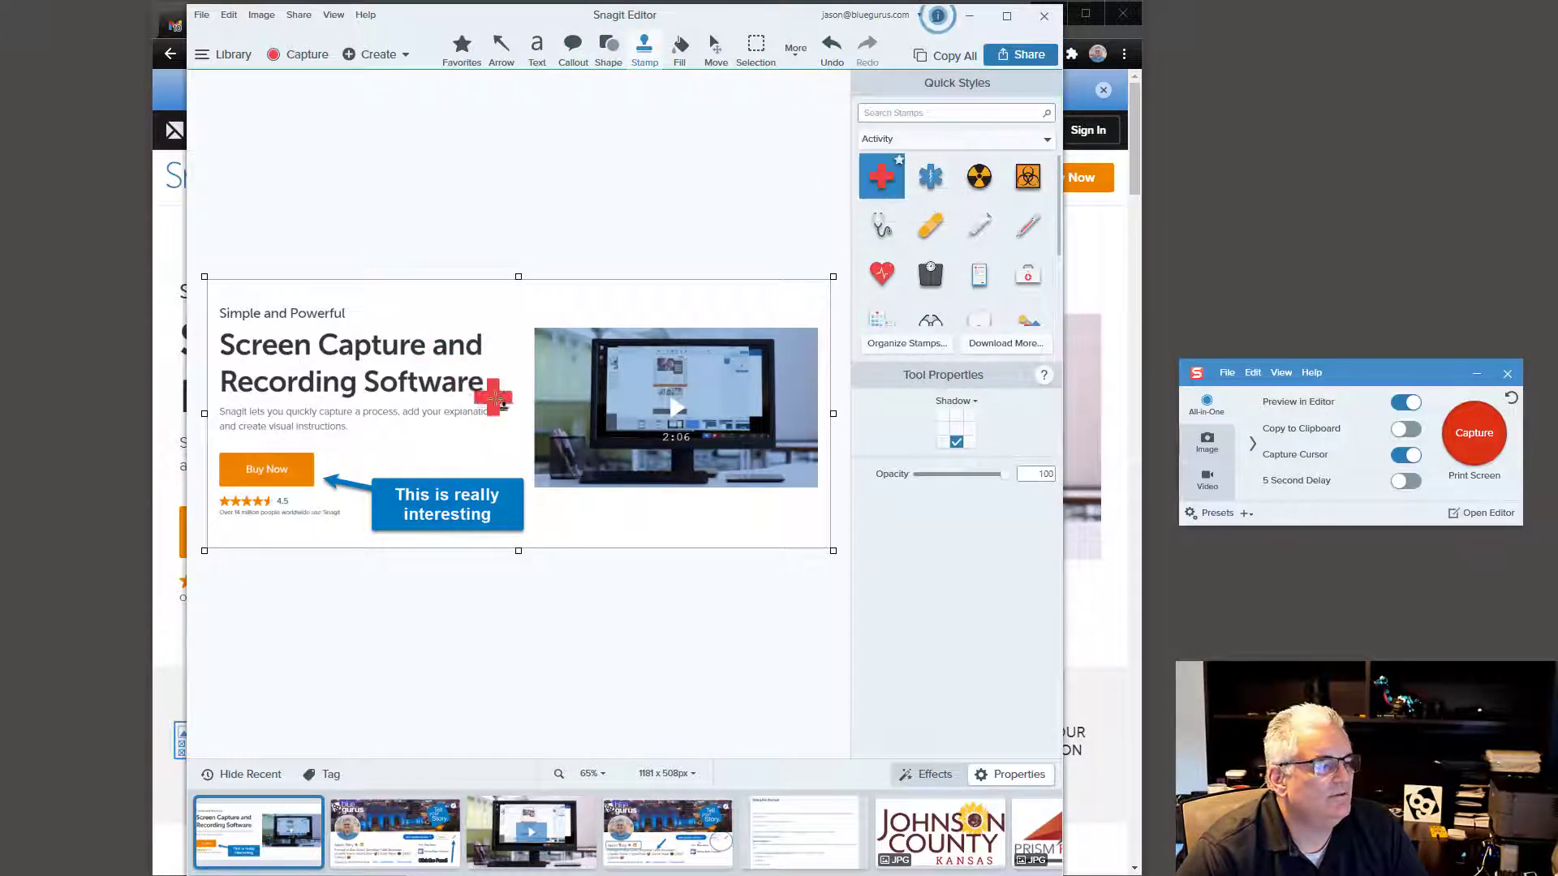
pyautogui.click(644, 520)
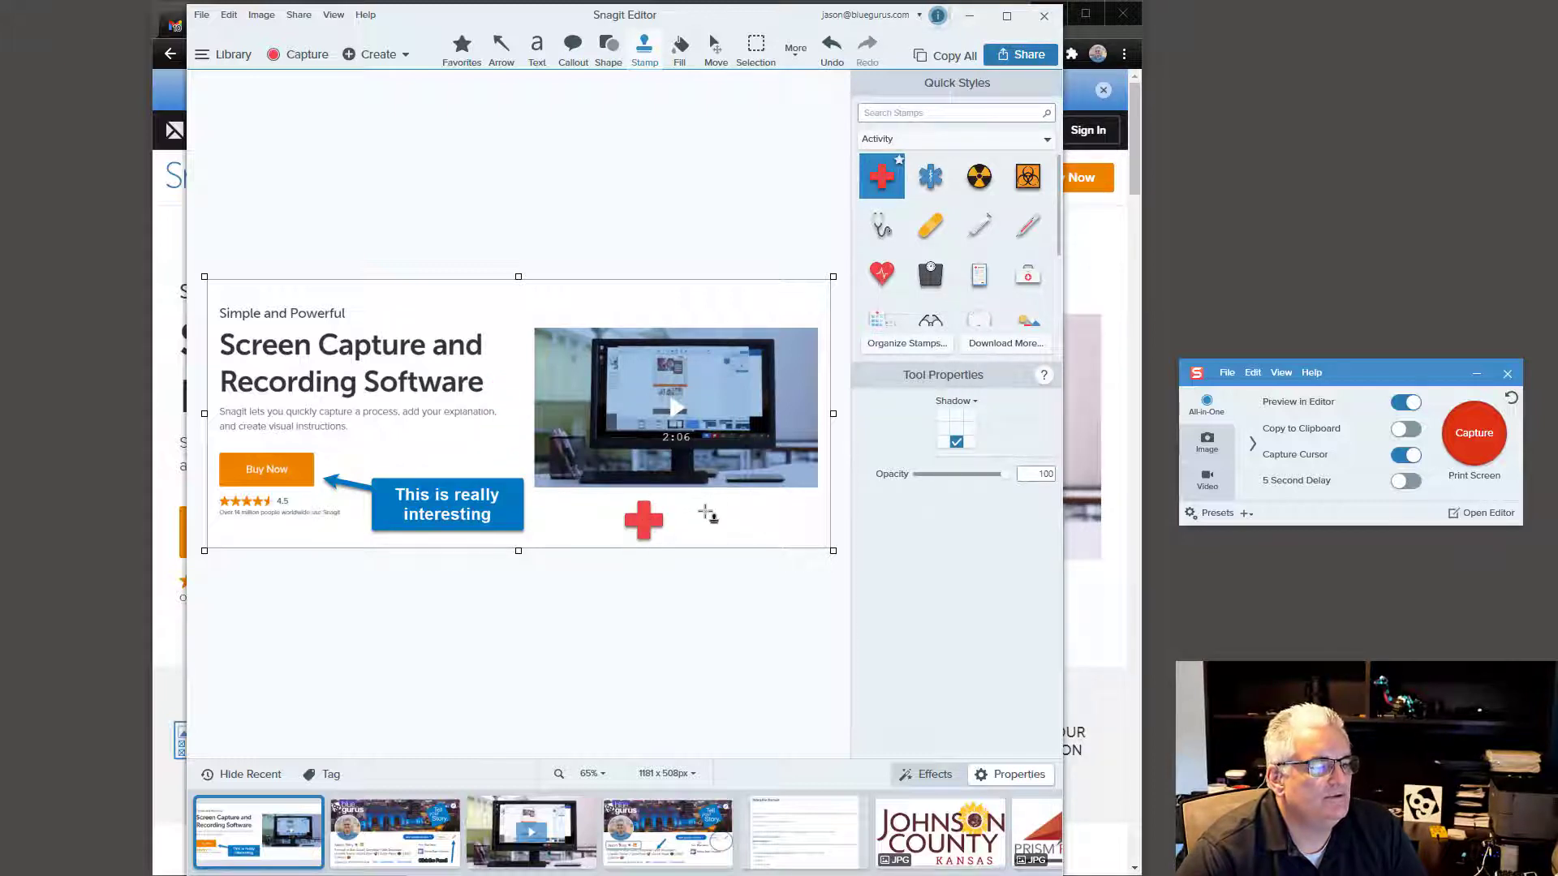
# Step: Add a red heart stamp just right of the red cross
pyautogui.click(883, 273)
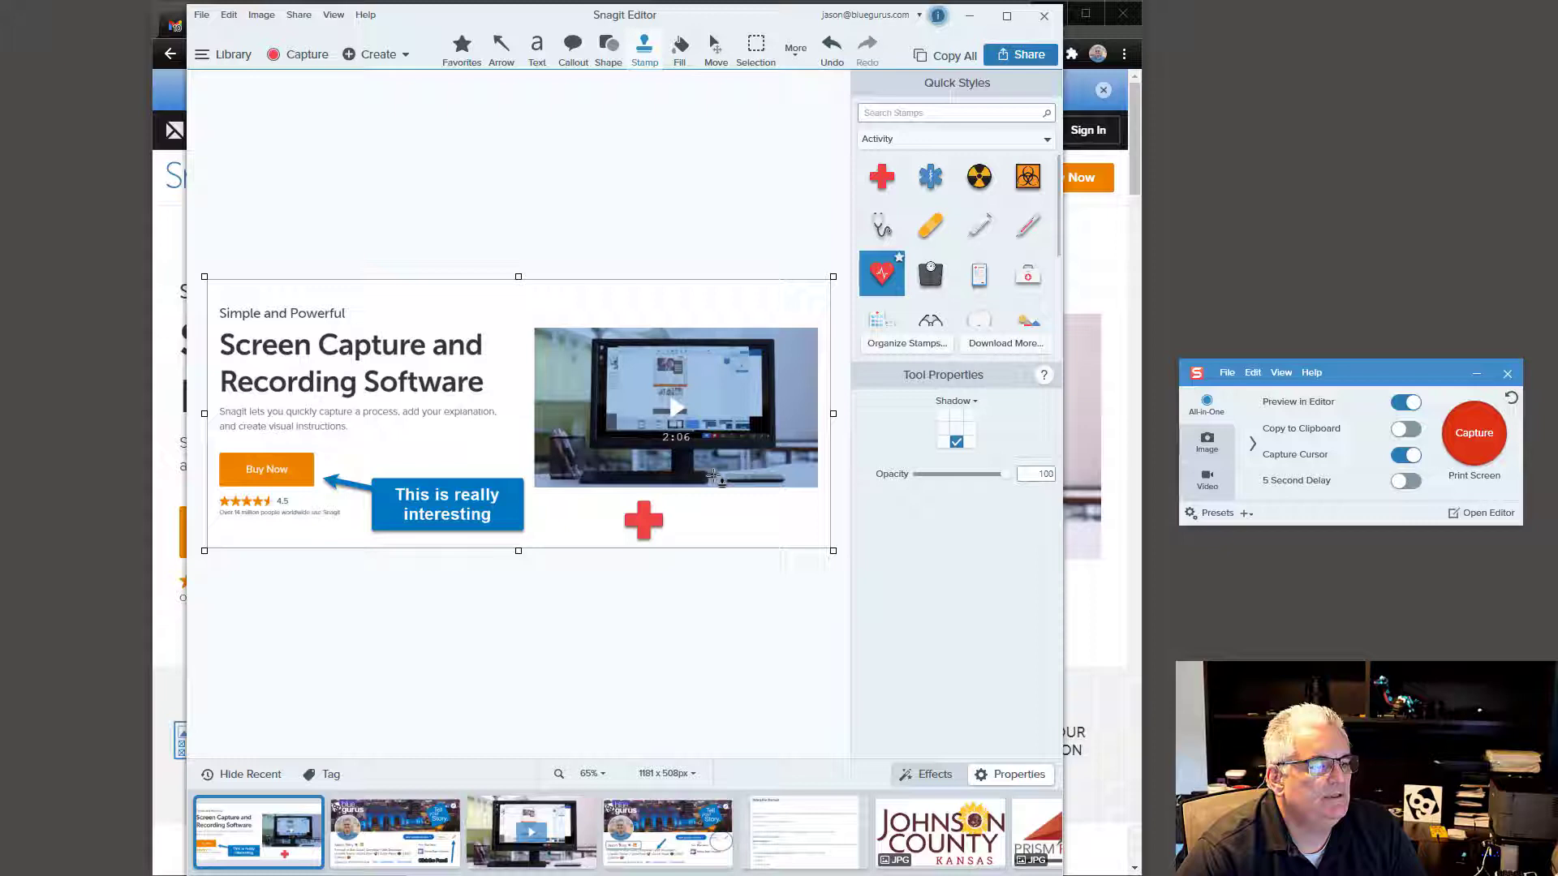
pyautogui.click(710, 519)
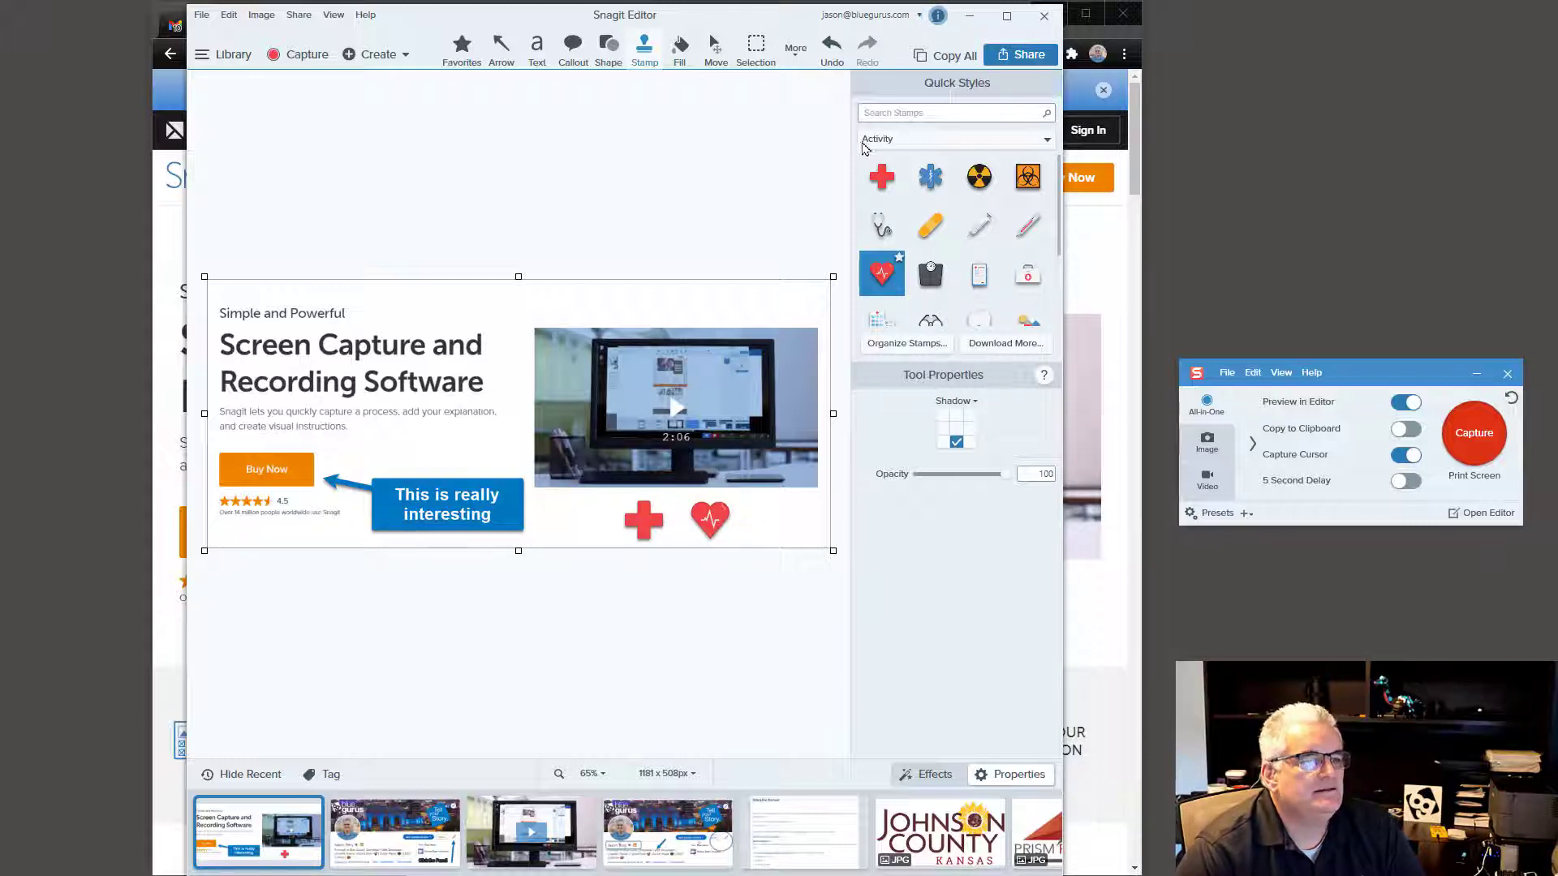
pyautogui.click(679, 50)
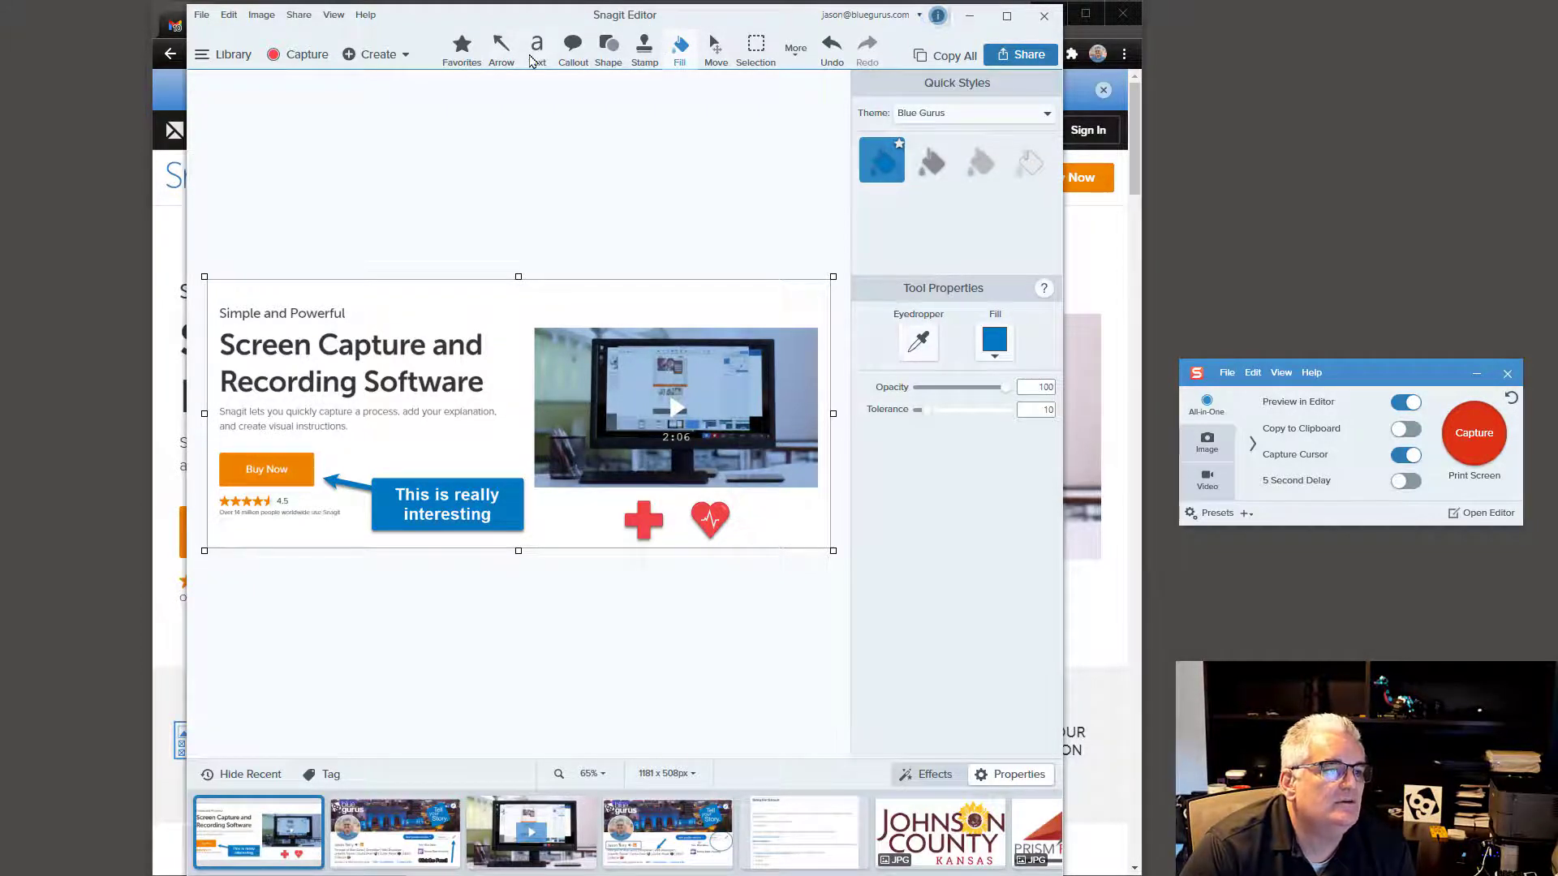
pyautogui.click(531, 61)
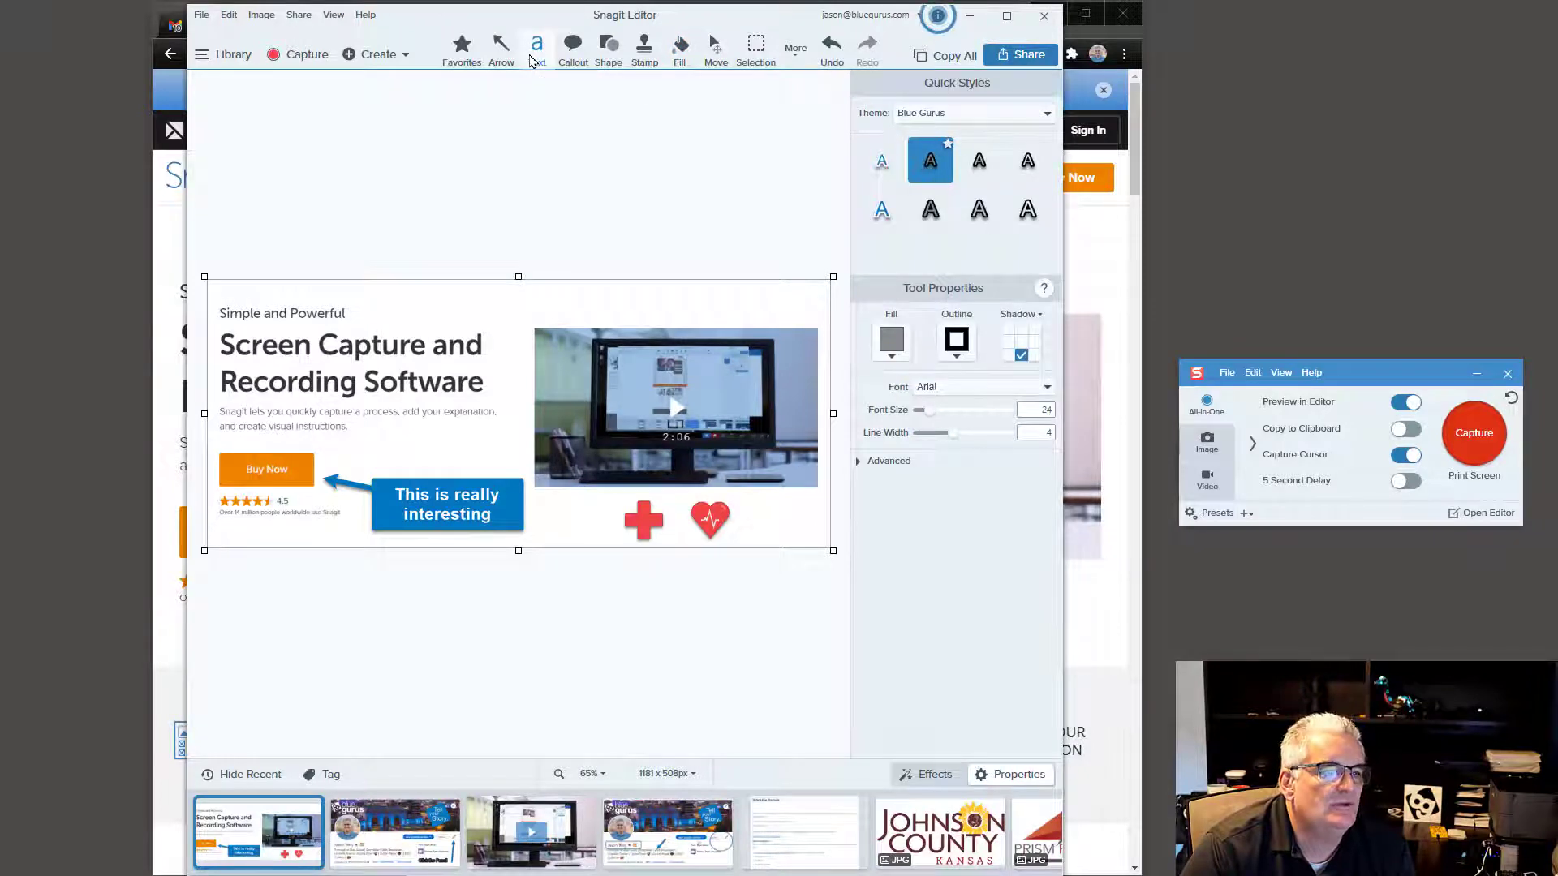